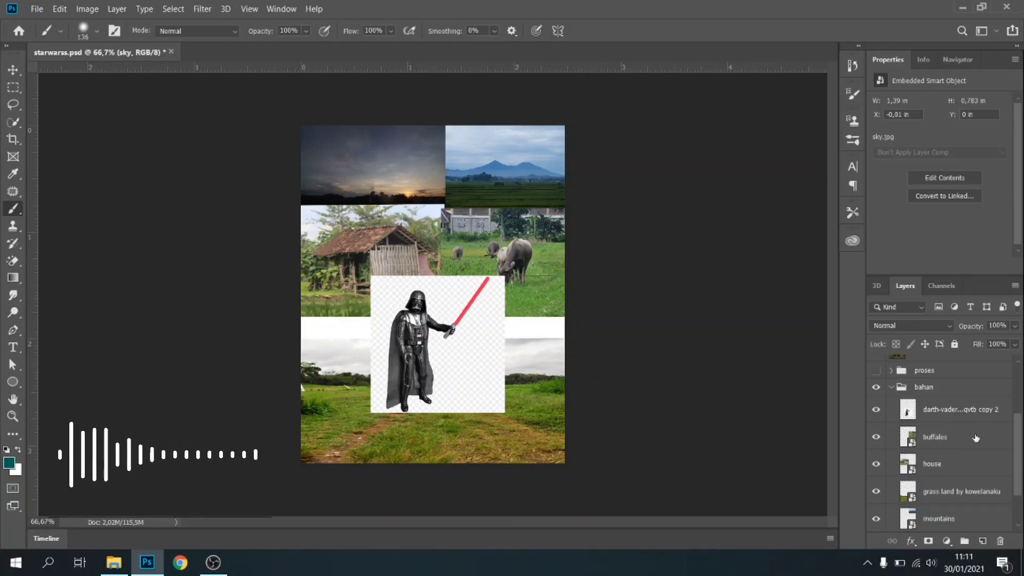
Step: Hide the collapsed bahan group, show the proses group in its place and expand it
click(890, 386)
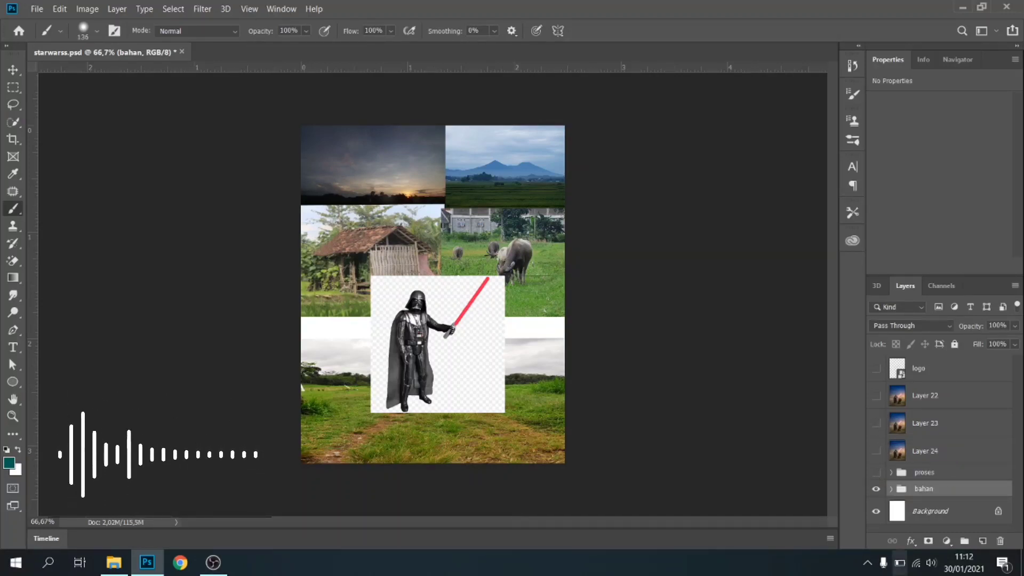
click(874, 489)
click(875, 472)
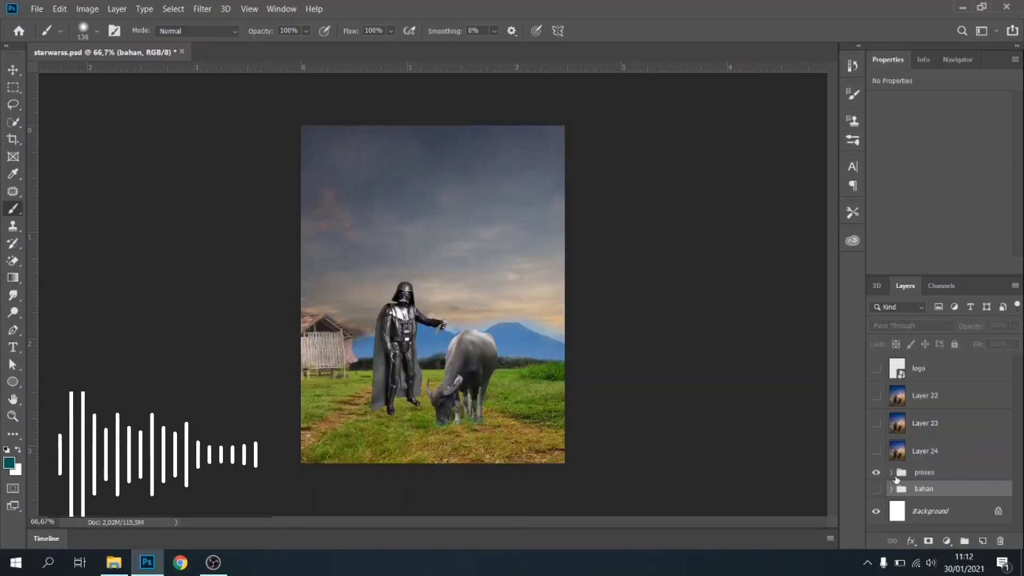
click(891, 472)
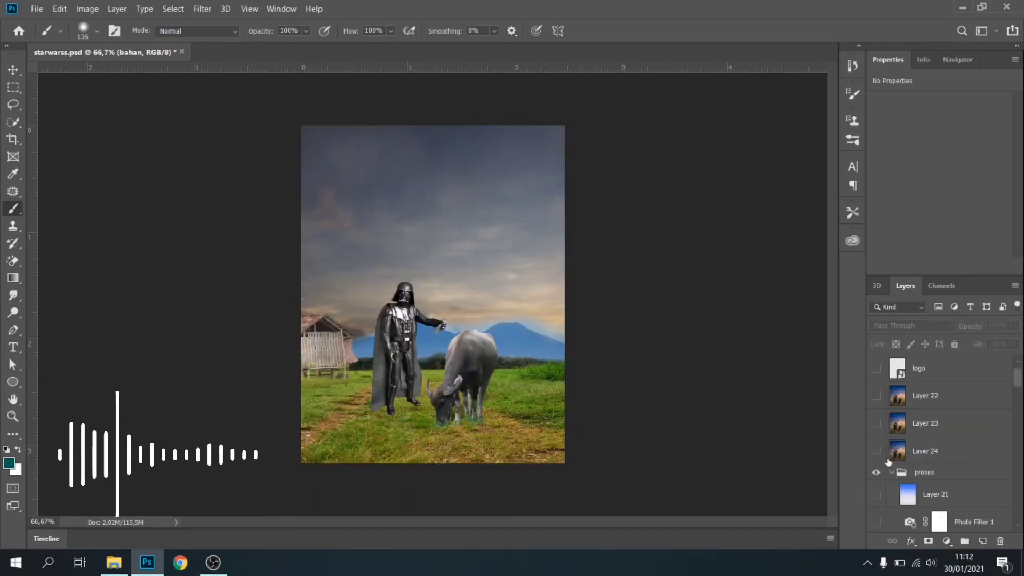
Step: Examine the layer stack of the proses group from its upper adjustments through buffalos, Darth Vader, house, mountains and sky copies
scroll(889, 462, down, 1)
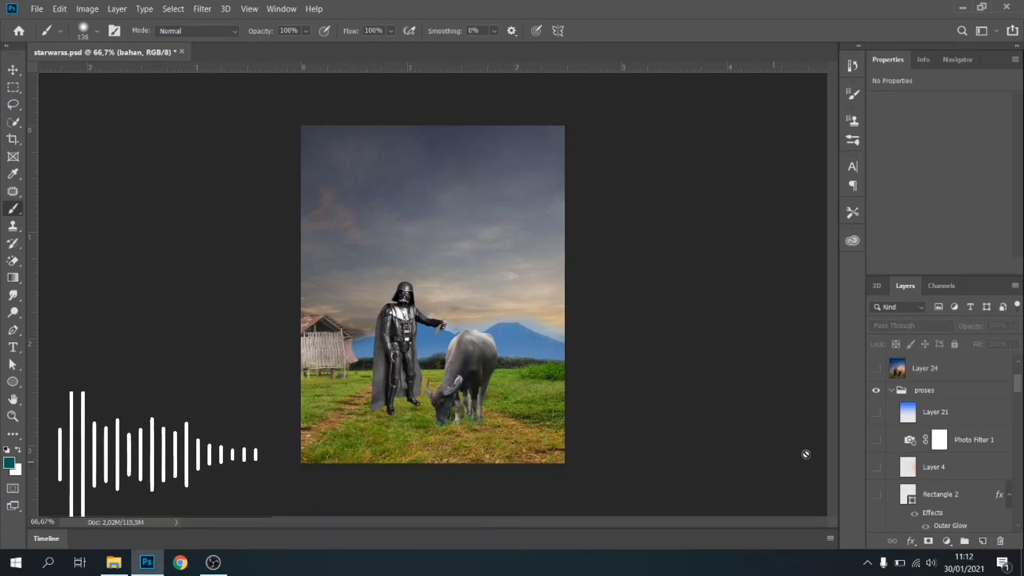
scroll(915, 432, down, 5)
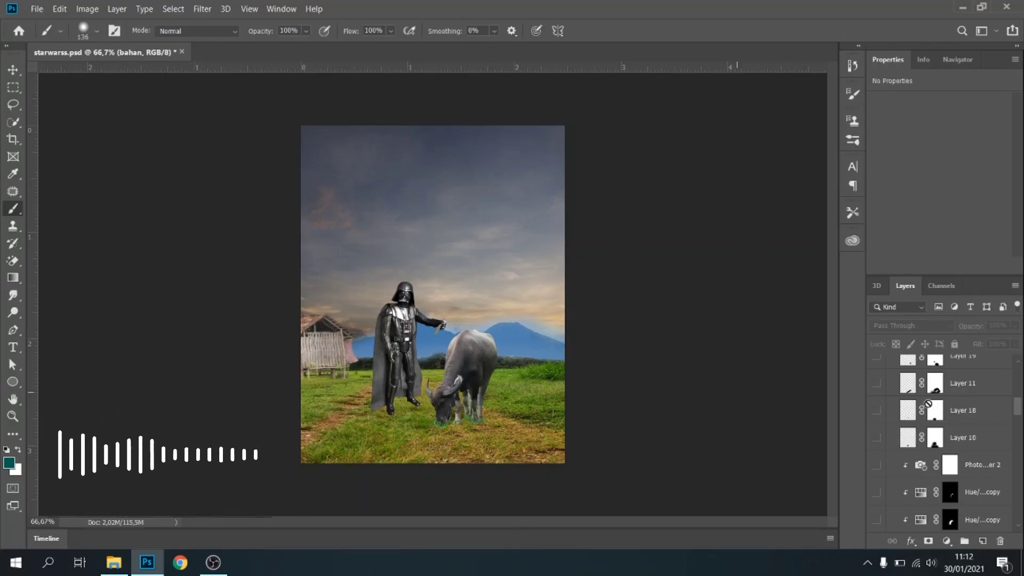
scroll(951, 496, down, 2)
scroll(951, 496, down, 5)
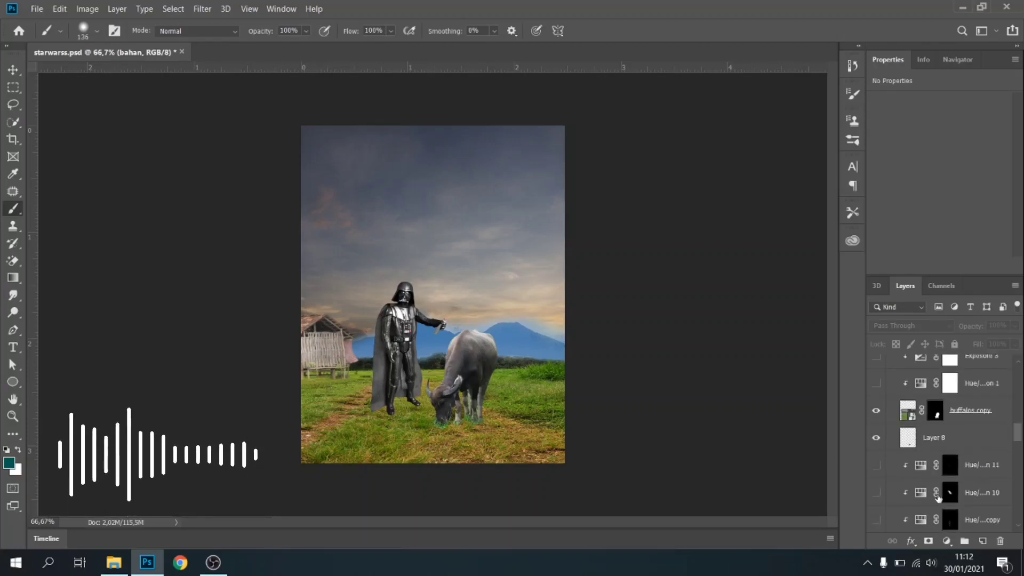
scroll(931, 495, down, 2)
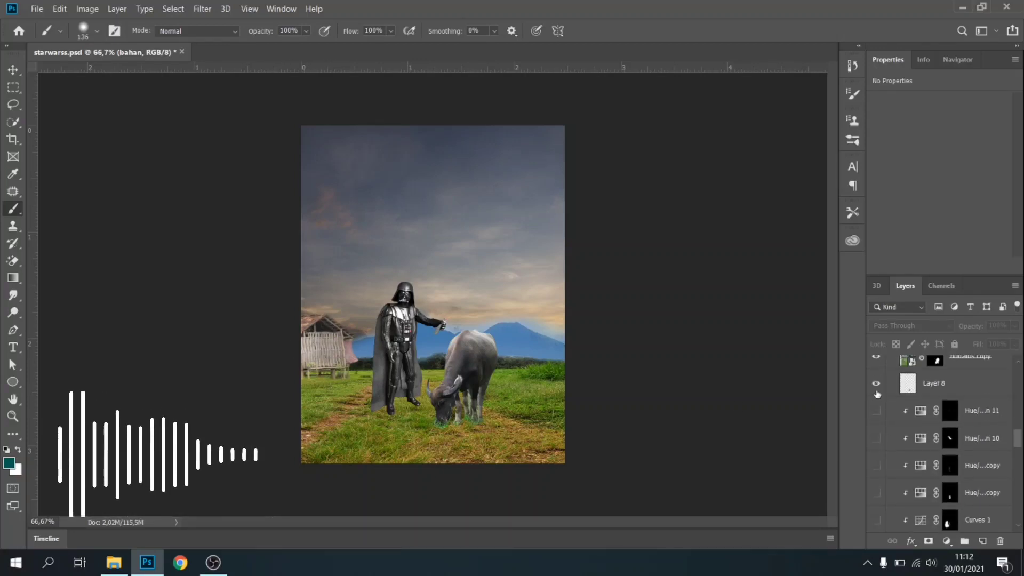
scroll(926, 432, down, 6)
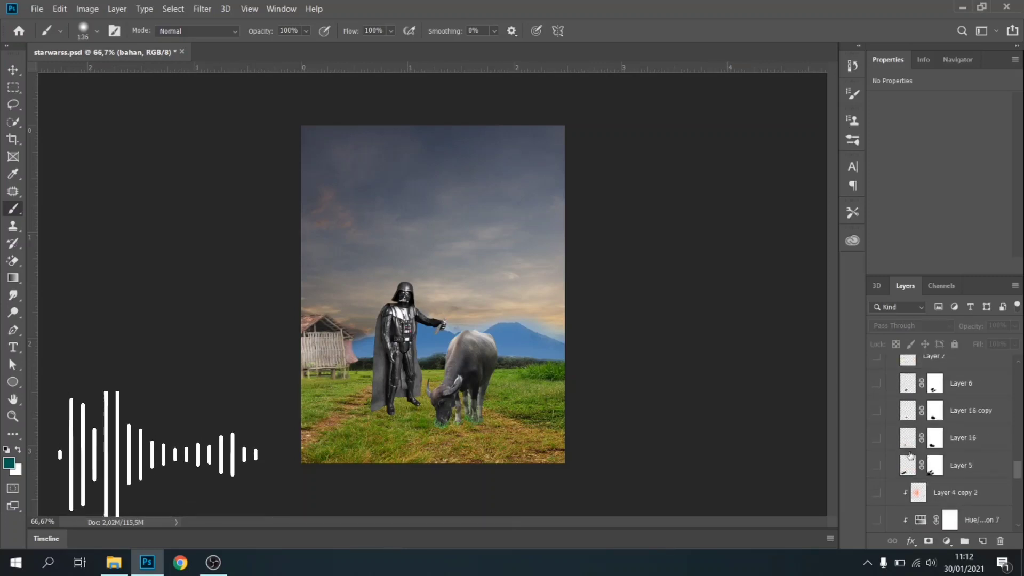
scroll(910, 454, up, 4)
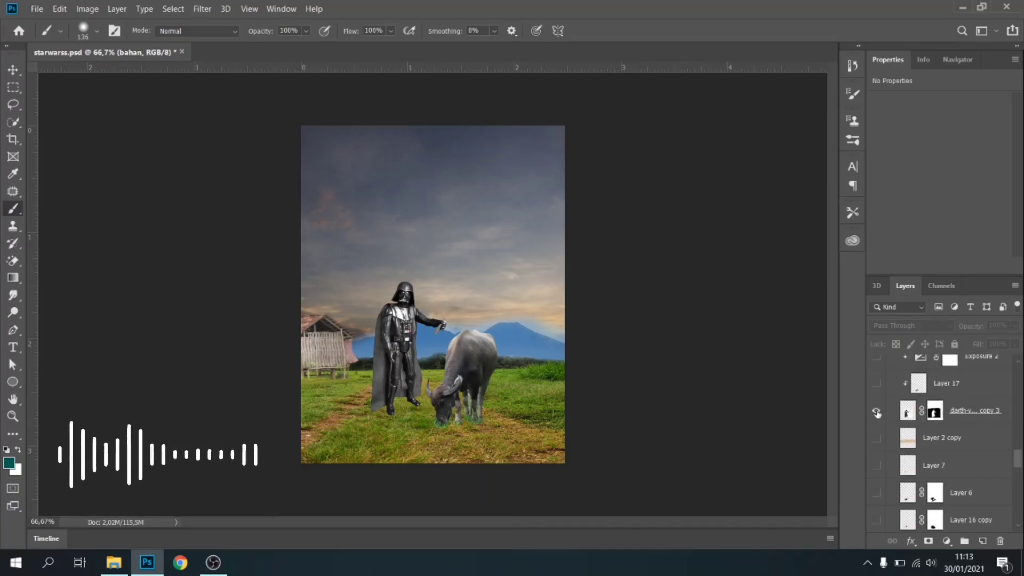
scroll(876, 412, down, 4)
scroll(881, 464, down, 3)
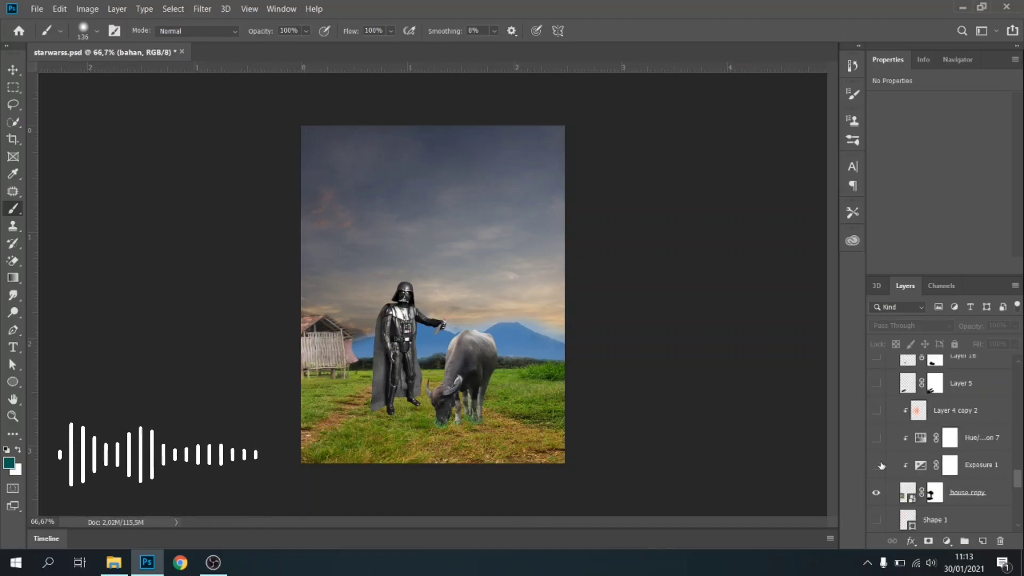
scroll(881, 464, down, 8)
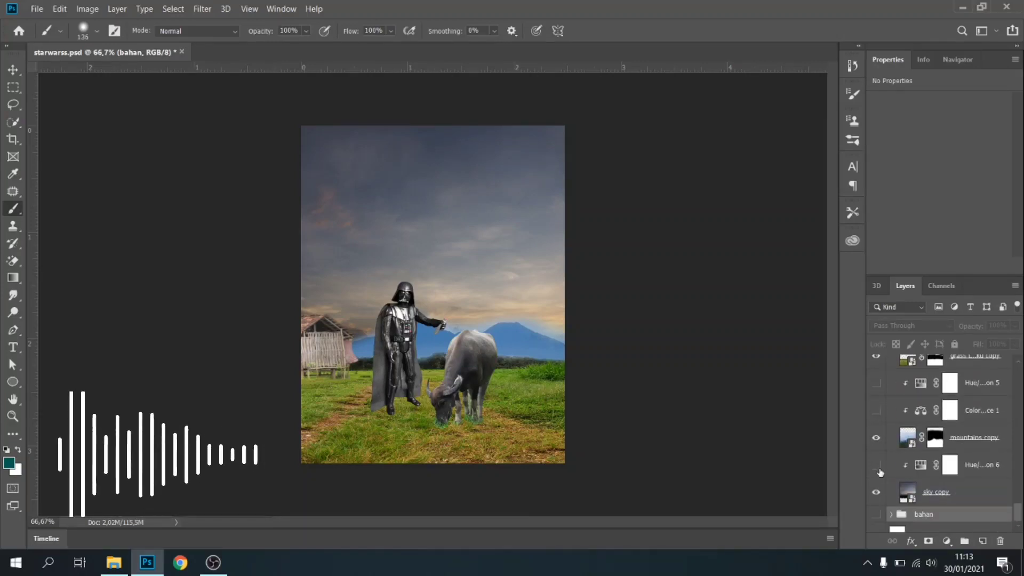
scroll(880, 472, down, 1)
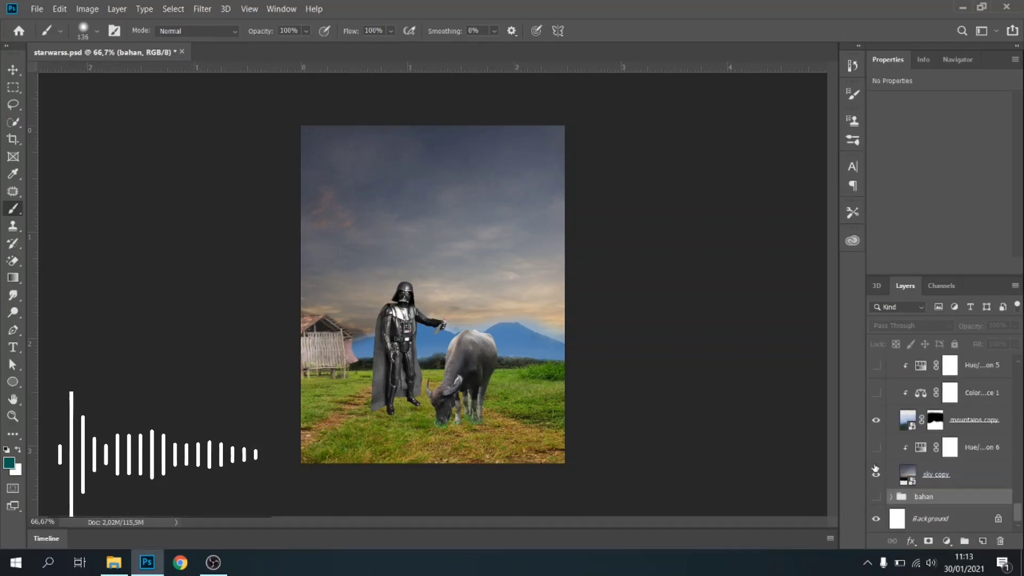
scroll(889, 437, up, 2)
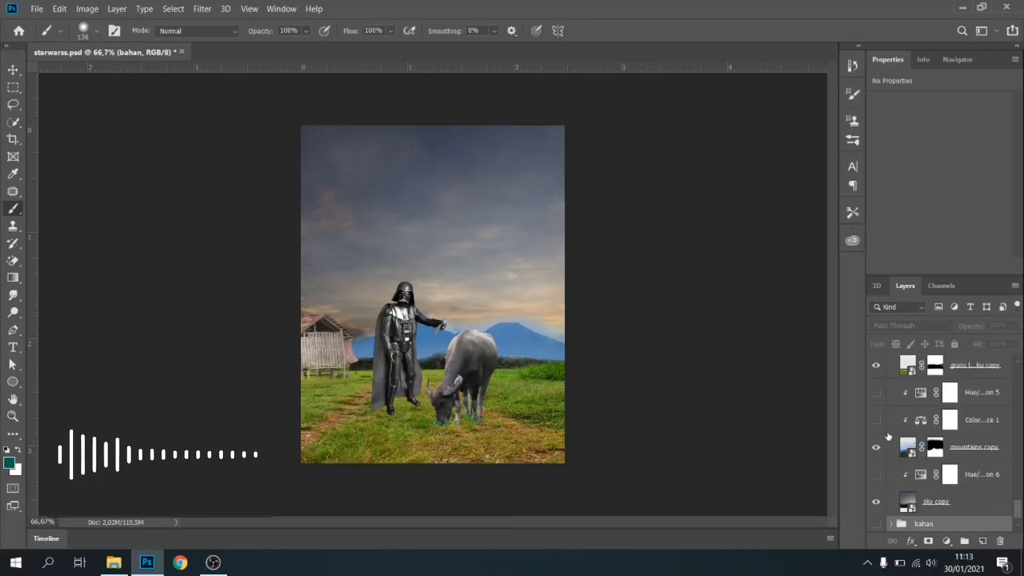
Step: Toggle the grass land copy layer off and on, and turn on its Hue/Saturation 4 adjustment
click(876, 394)
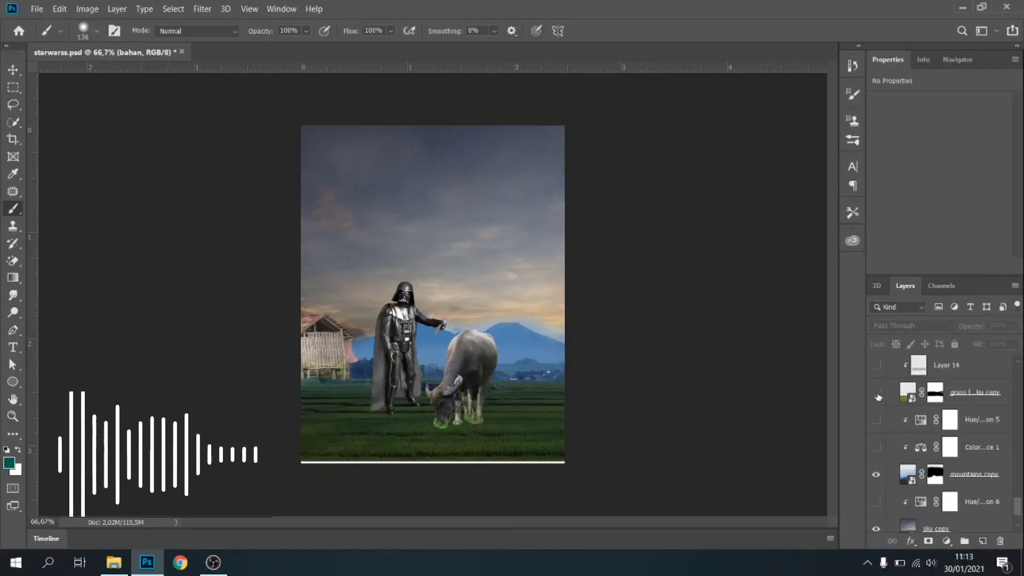
click(876, 394)
scroll(877, 401, up, 2)
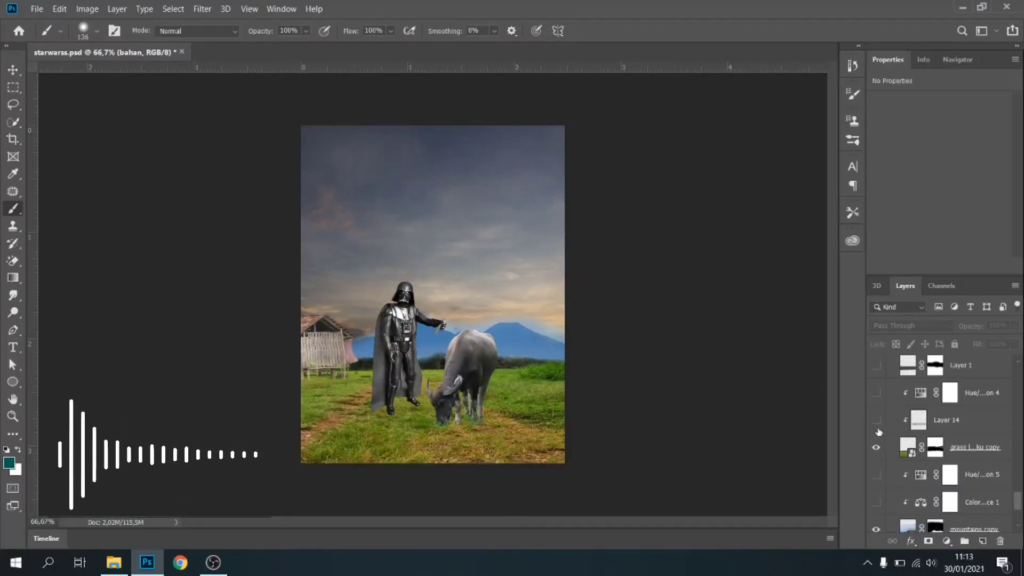
click(876, 395)
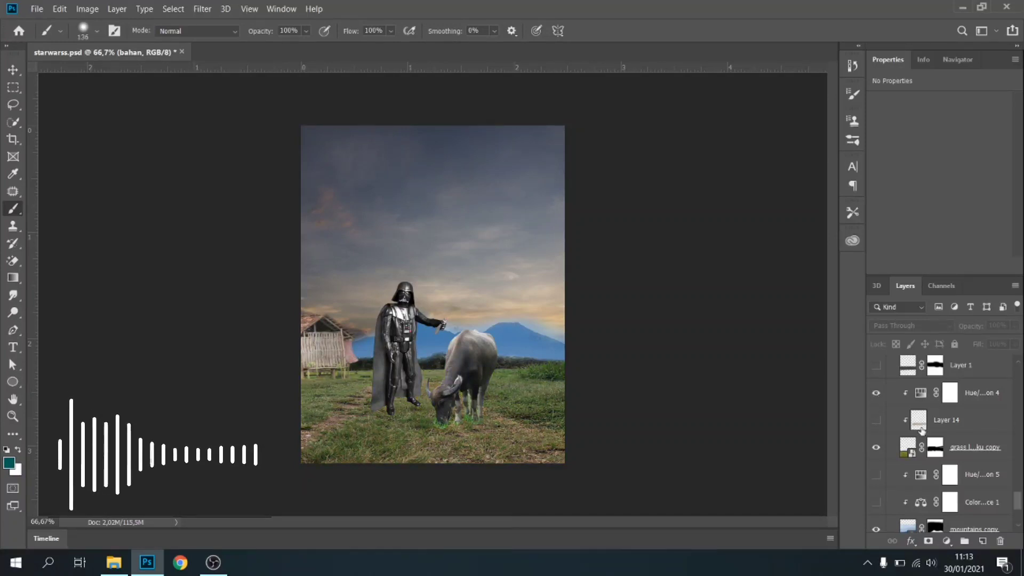
Step: Toggle the house copy layer and its Exposure 1 adjustment for comparison, and turn on its Hue/Saturation 7 adjustment
scroll(921, 448, up, 4)
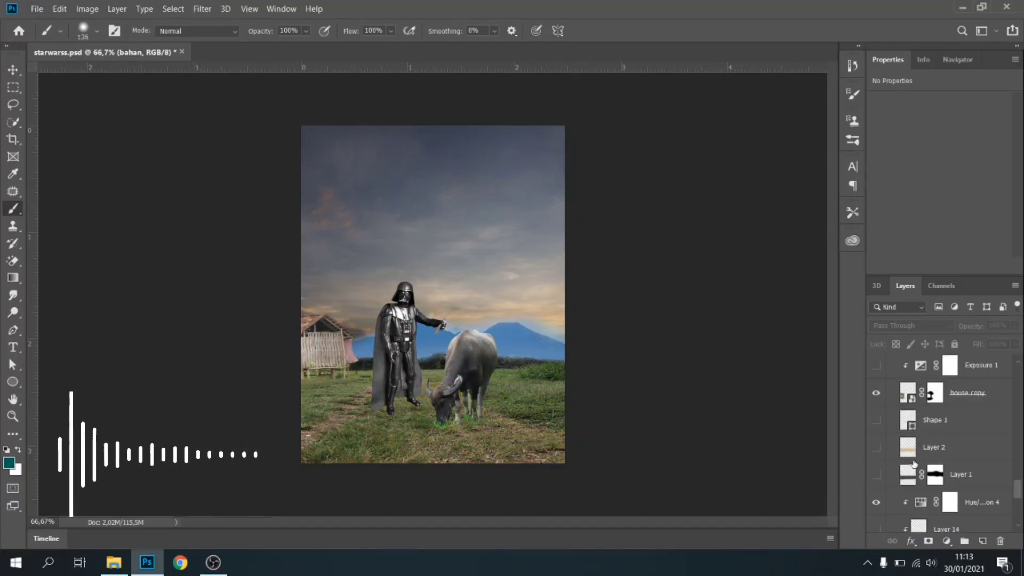
scroll(914, 463, up, 2)
click(877, 448)
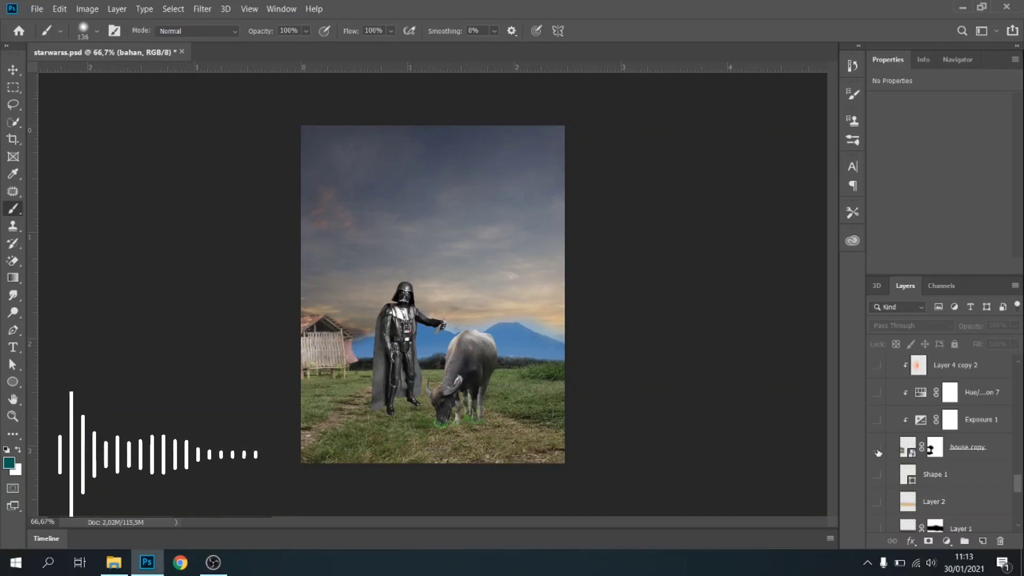
click(876, 449)
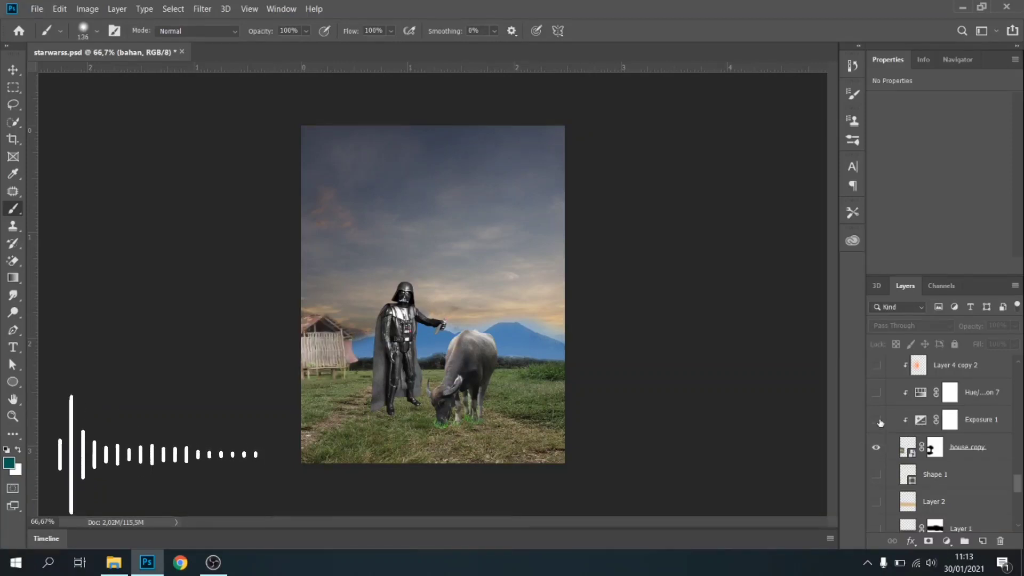
click(877, 420)
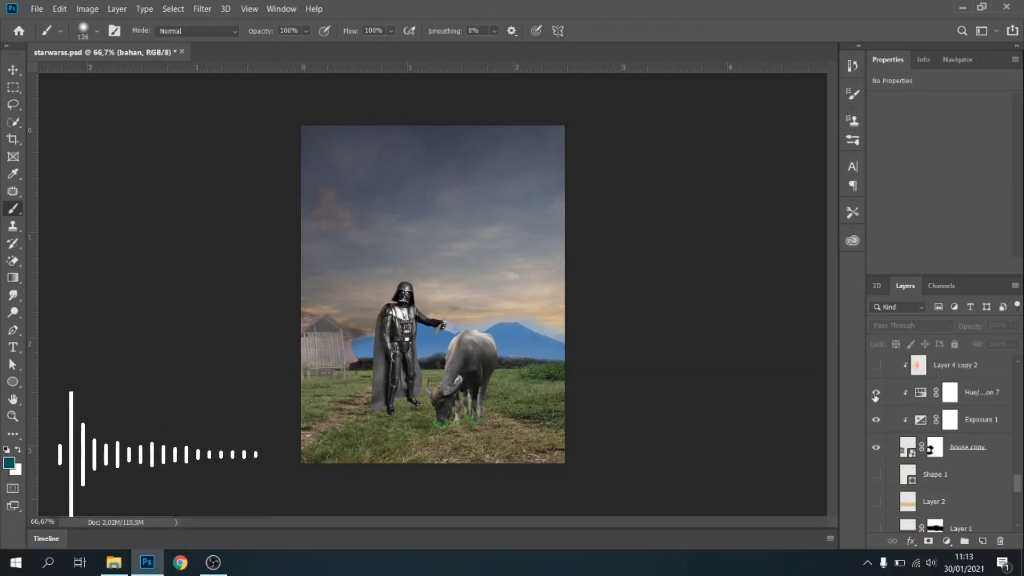
scroll(880, 406, up, 1)
click(875, 446)
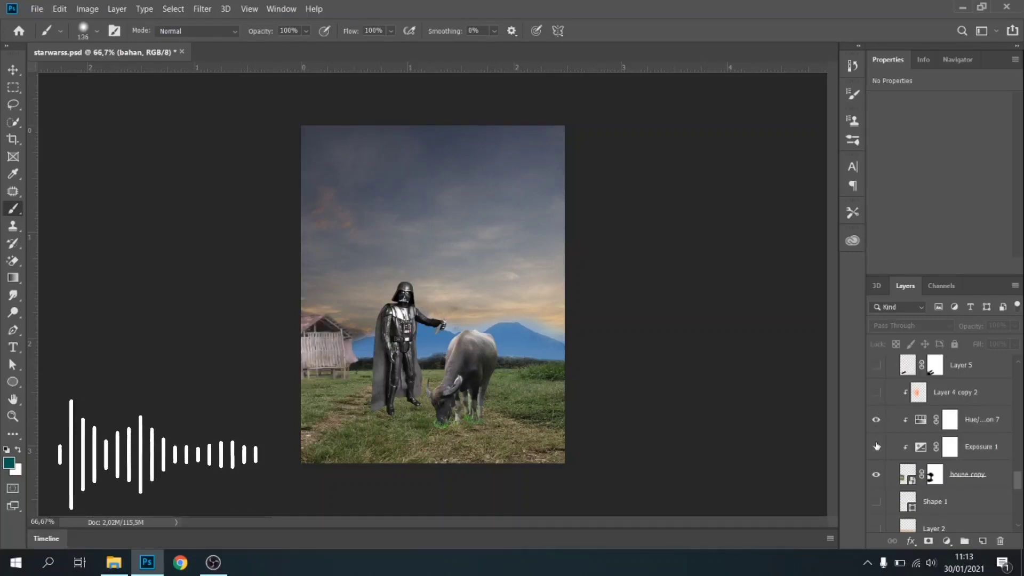
click(877, 421)
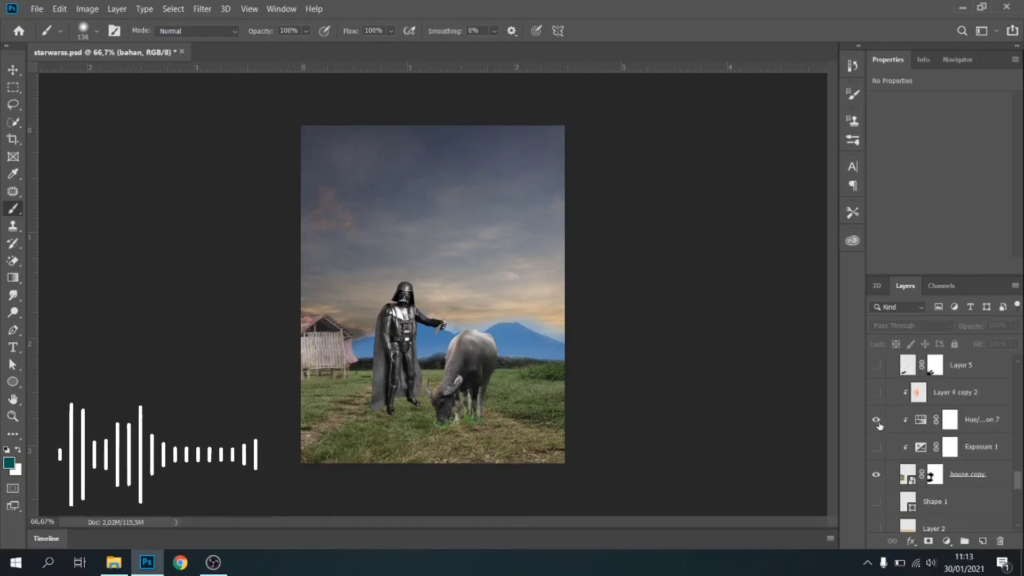
Step: Turn on Color Balance 1 and Hue/Saturation 5 on the mountains copy layer and Hue/Saturation 6 on the sky copy layer
scroll(879, 427, up, 9)
scroll(880, 432, up, 6)
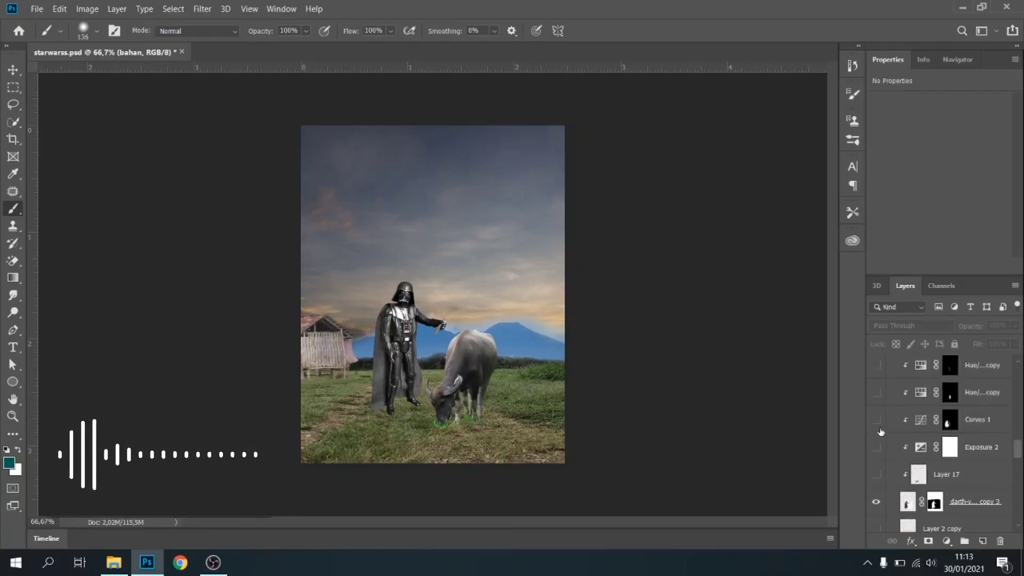
scroll(882, 435, down, 20)
scroll(882, 438, down, 4)
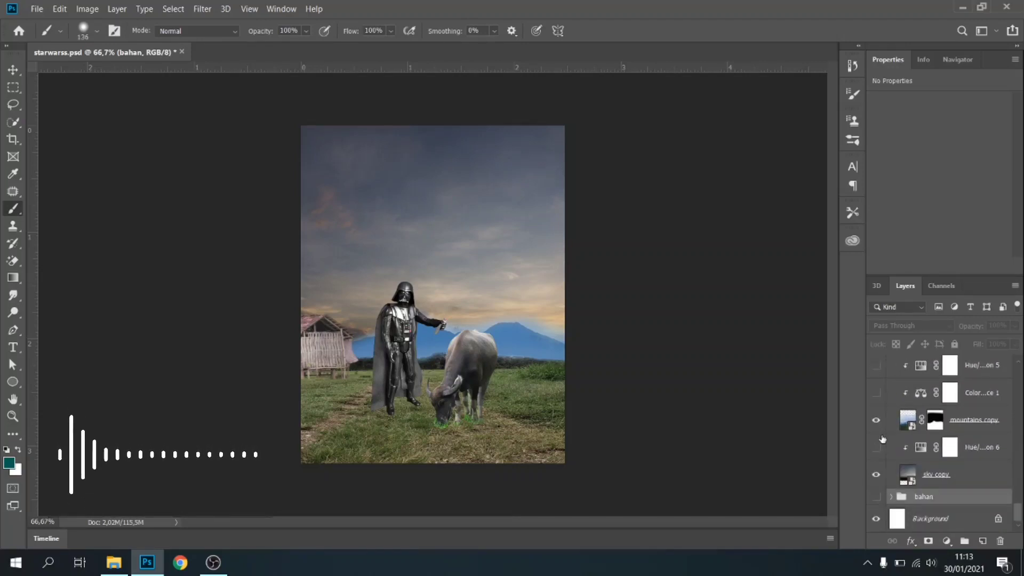
click(876, 421)
click(876, 421)
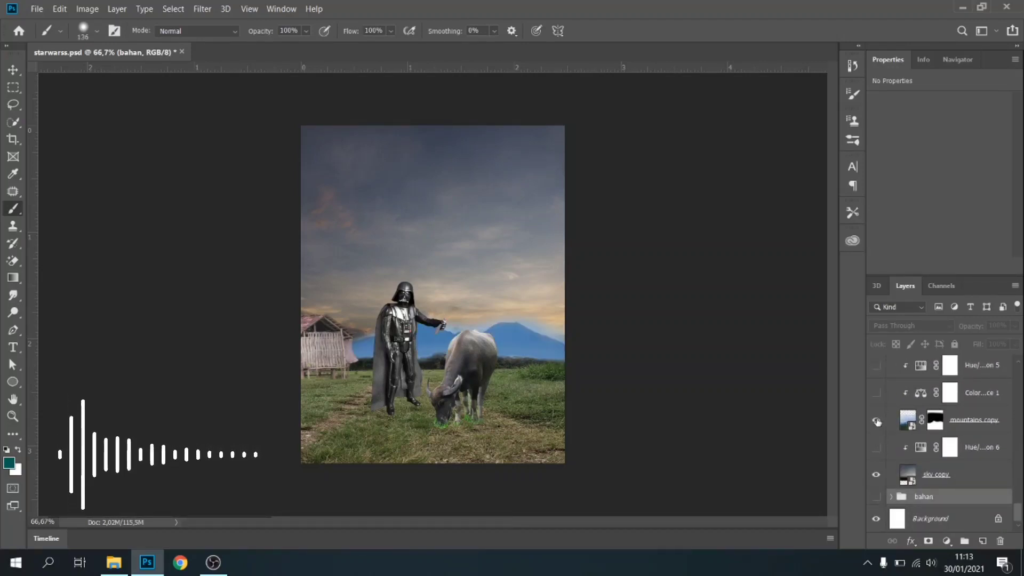
click(876, 395)
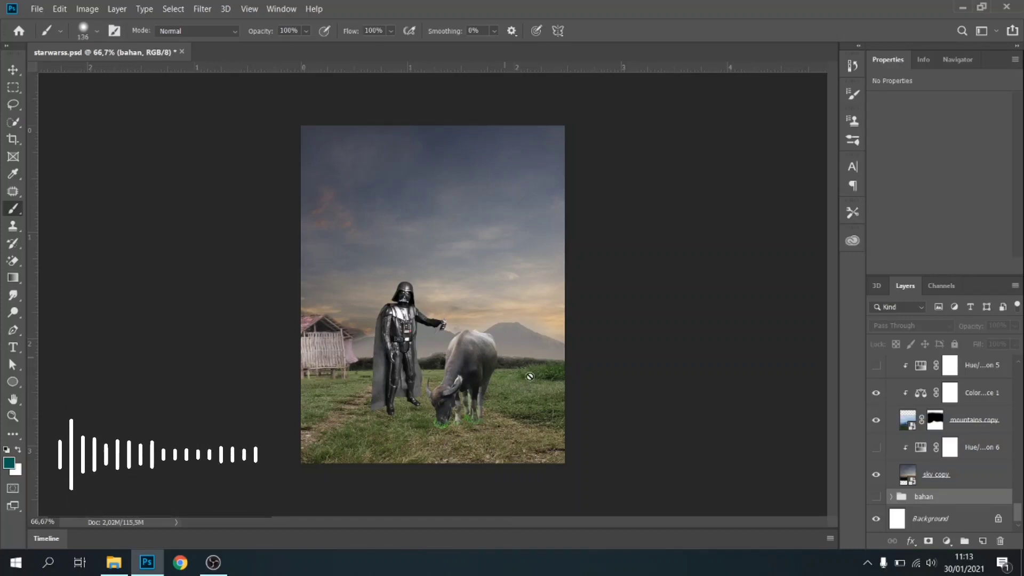
scroll(878, 393, up, 1)
click(876, 392)
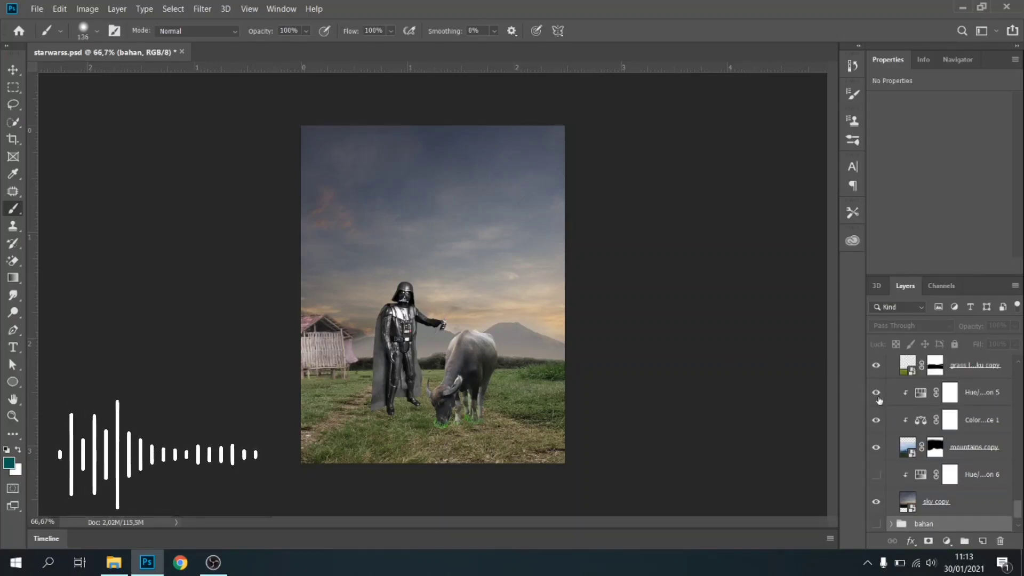
scroll(911, 419, down, 1)
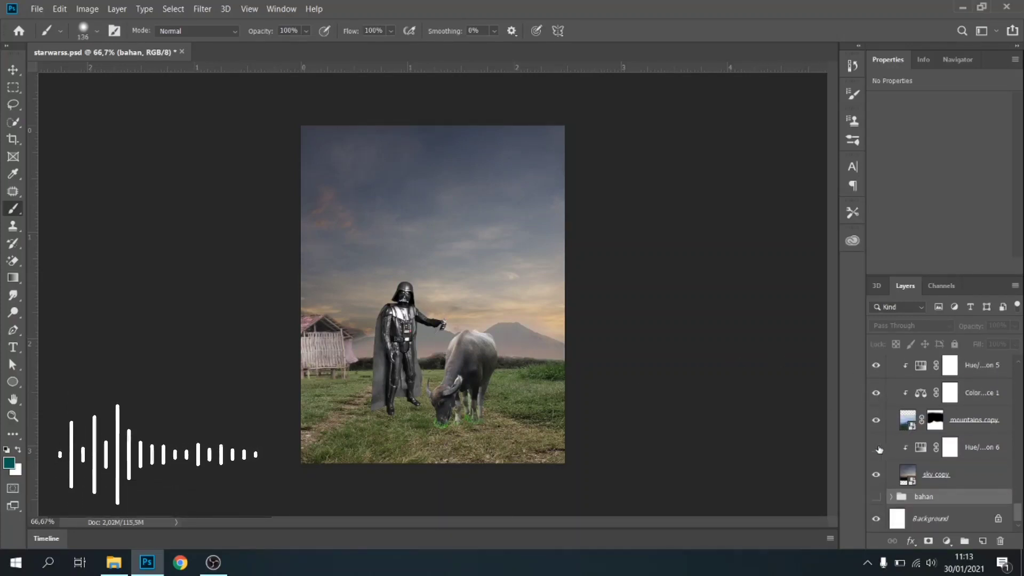
scroll(906, 451, up, 2)
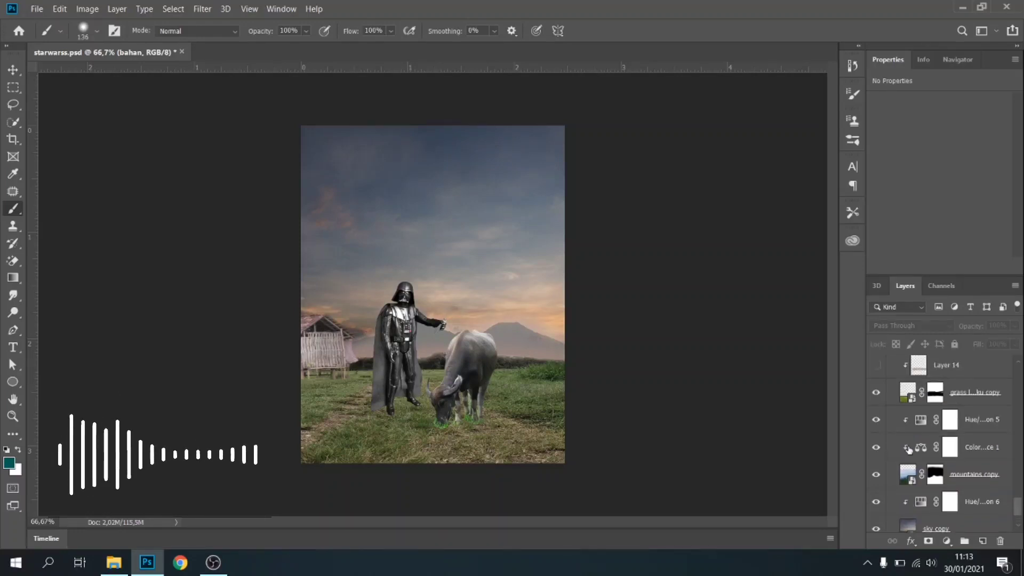
Step: Select and show Layer 14 above the grass land copy, activate the Eyedropper, and toggle the layer to compare its effect
scroll(908, 449, up, 1)
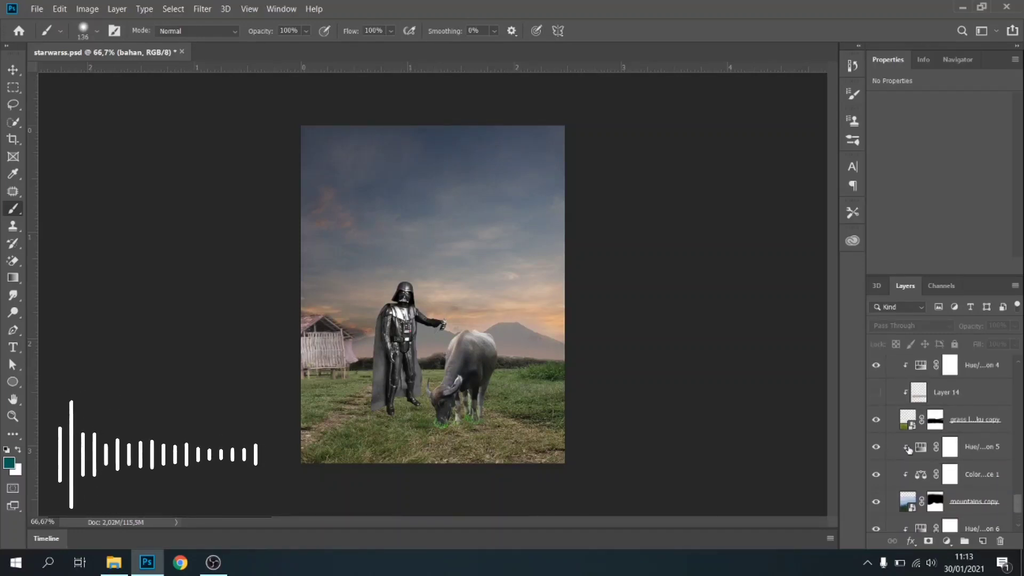
click(889, 397)
click(875, 393)
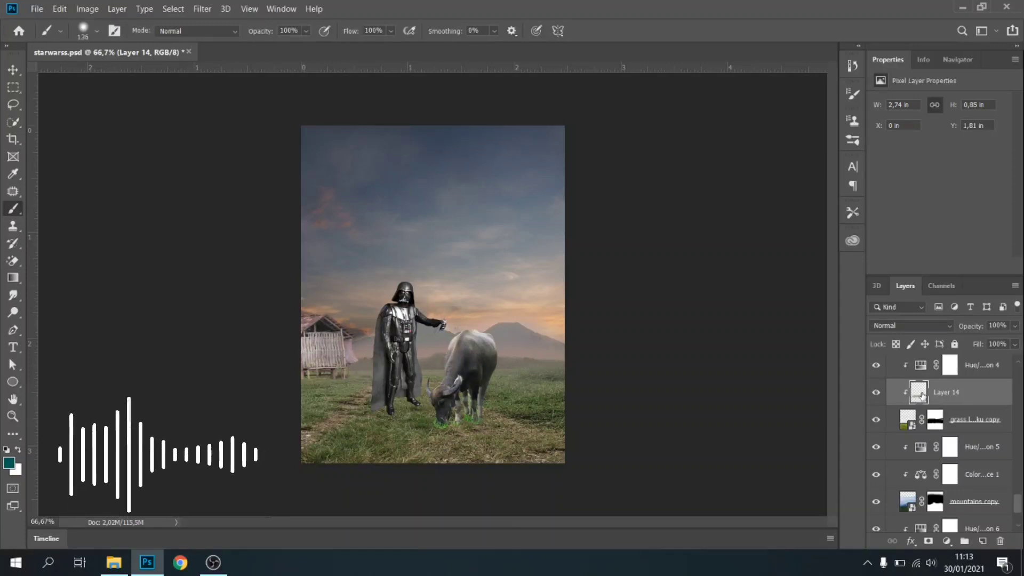
click(13, 174)
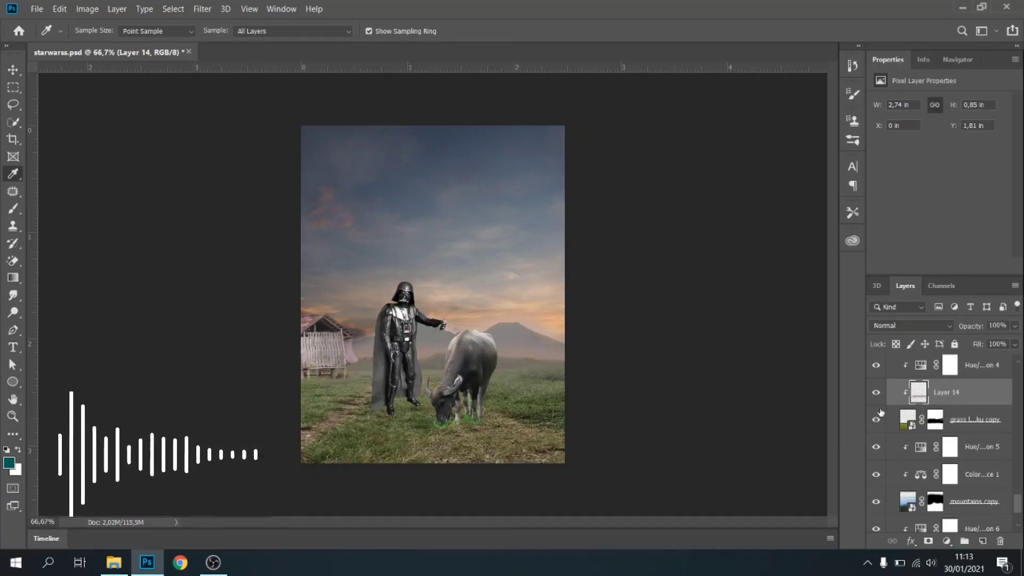
click(876, 392)
click(876, 393)
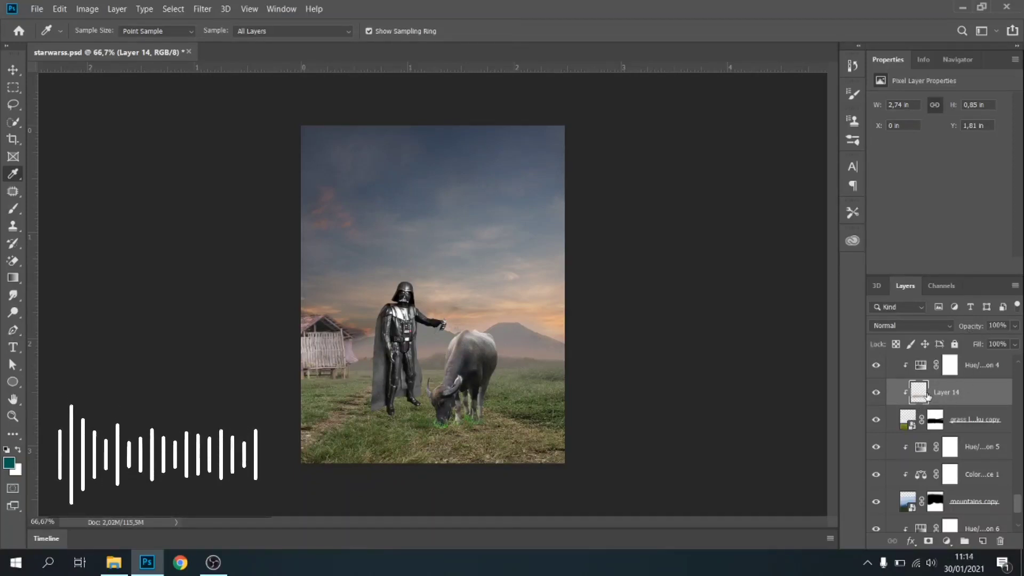
Step: Turn on the masked Layer 1 above the grass land's Hue/Saturation 4 adjustment
scroll(927, 395, up, 2)
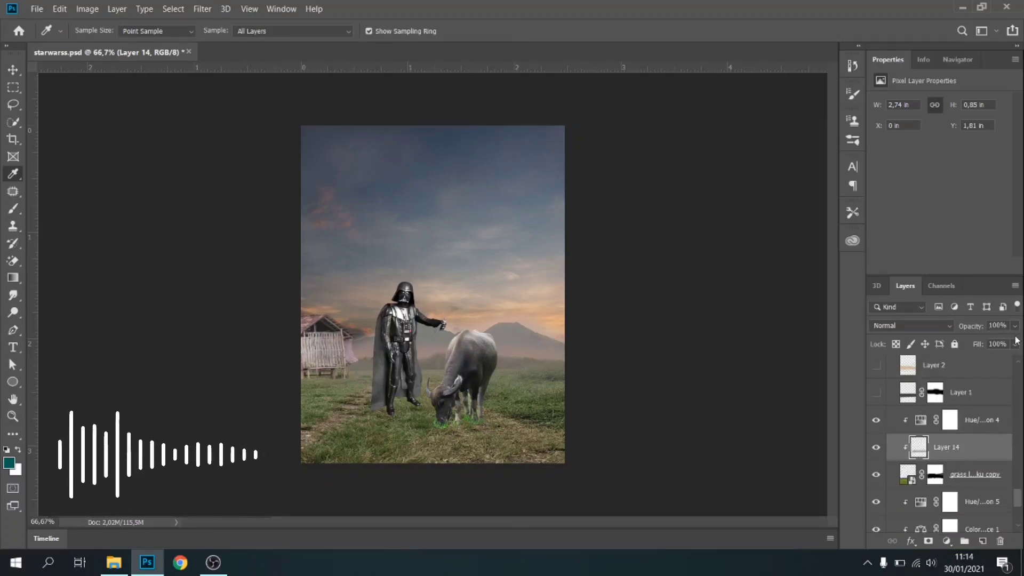
scroll(968, 438, up, 1)
click(874, 424)
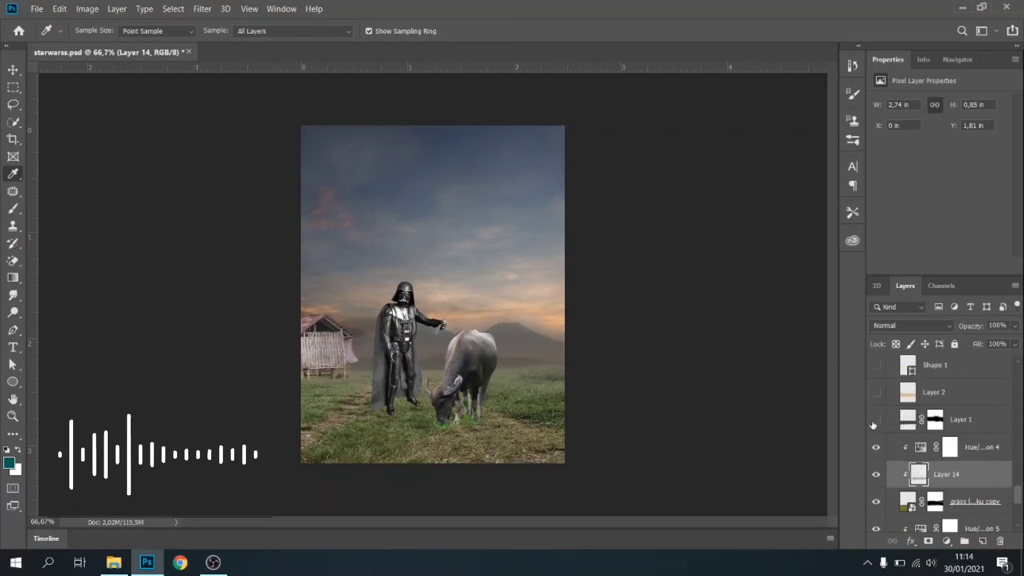
Step: Turn on Layer 1 and Layer 2 above the grass land's Hue/Saturation 4 adjustment and select Layer 2
click(874, 424)
click(874, 424)
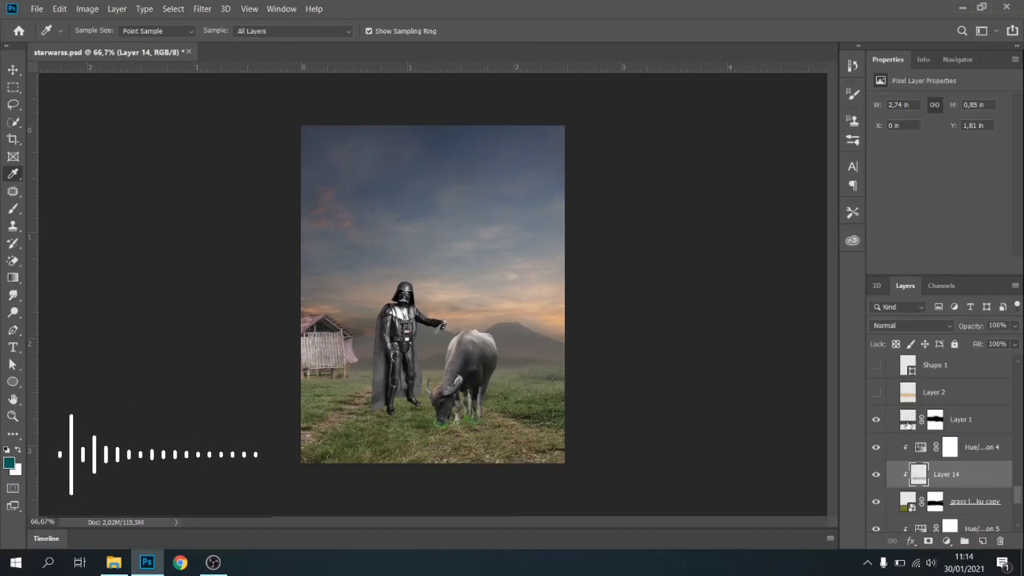
click(877, 395)
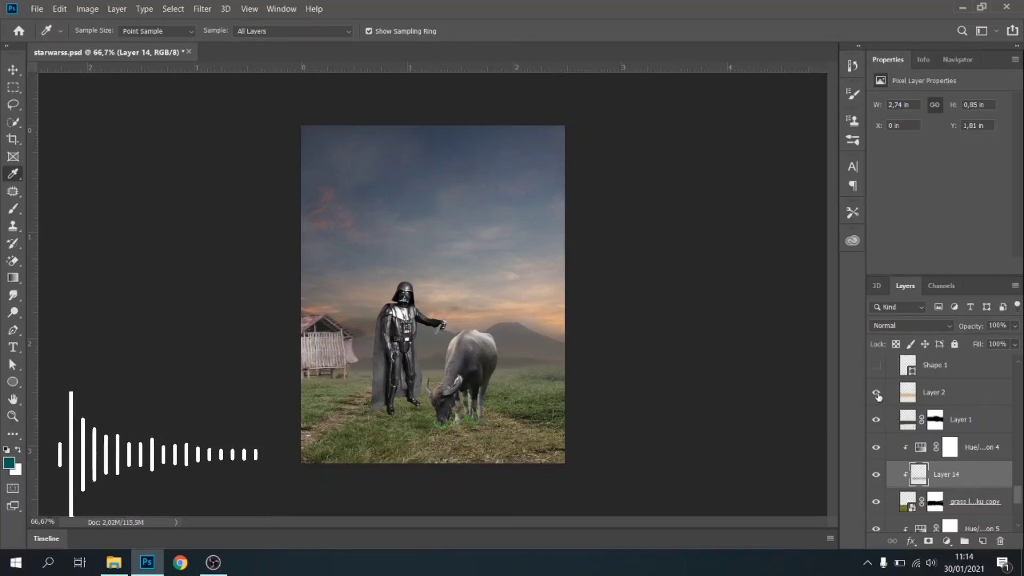
click(912, 401)
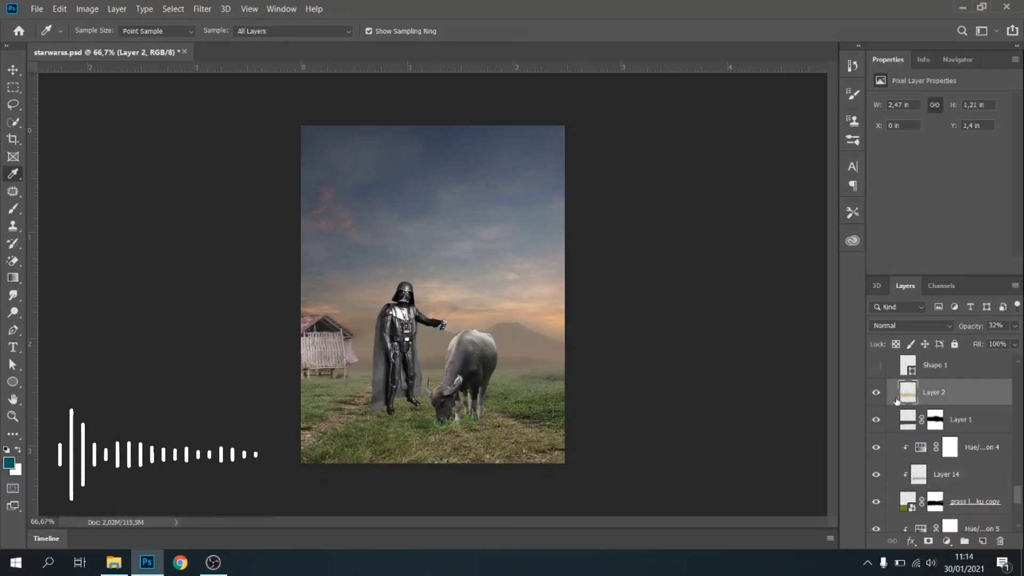
Step: Sample a foreground color from the orange haze above the mountains with the Eyedropper
click(12, 209)
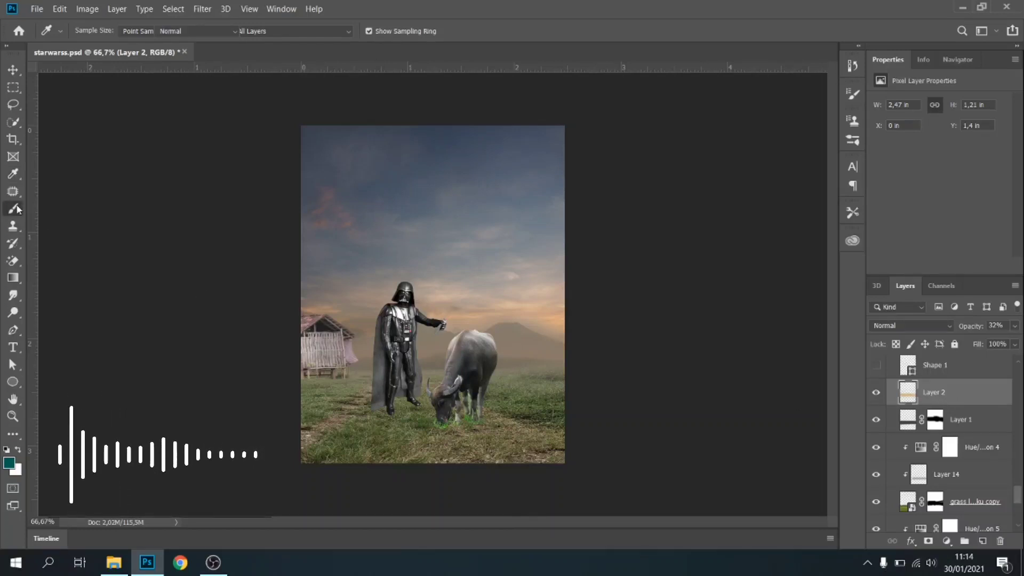
click(15, 174)
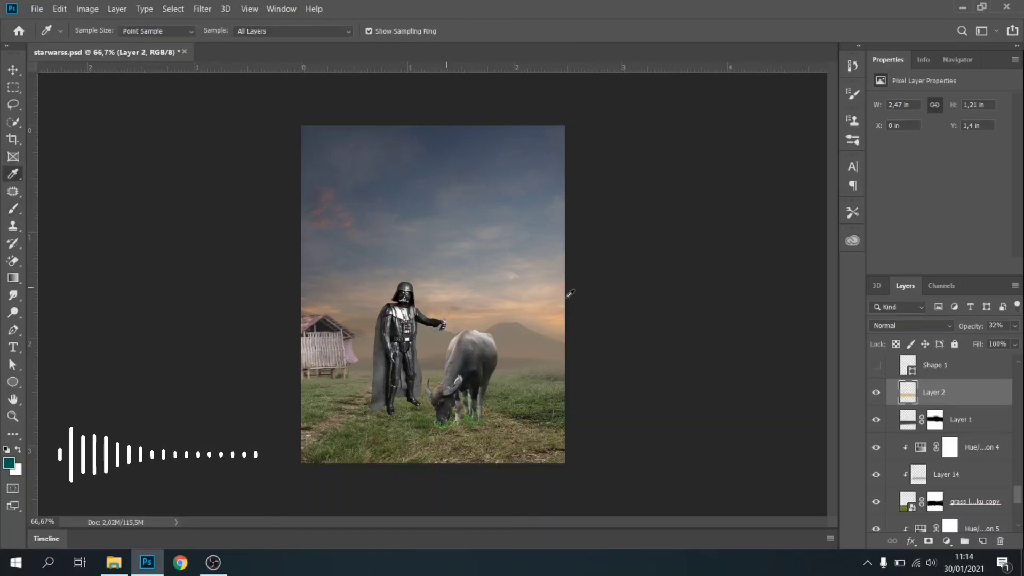
click(531, 321)
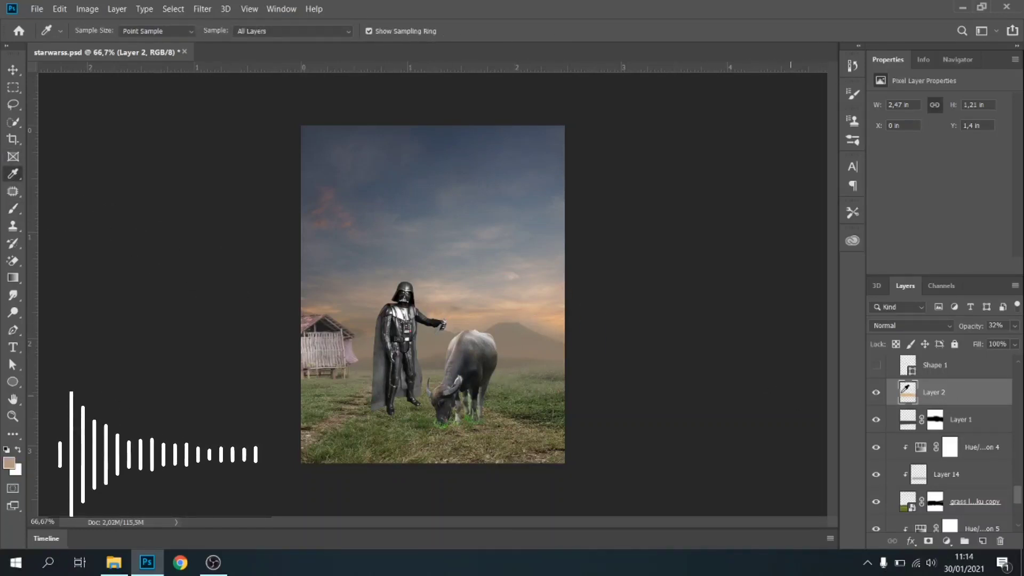
Step: Select the hidden Shape 1 layer beneath the house copy and look over the grass land and mountain layers below it
scroll(925, 389, up, 1)
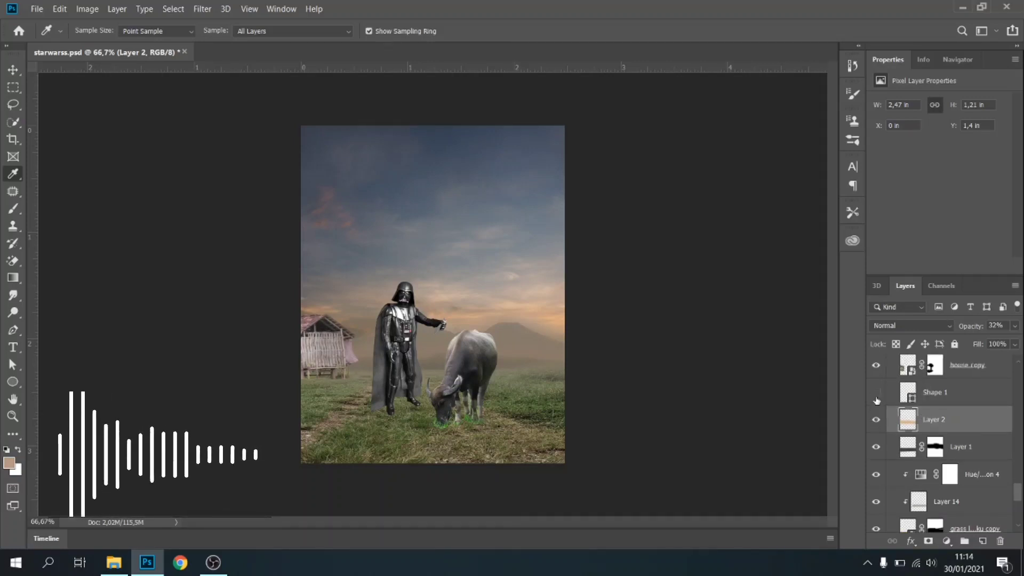
click(944, 401)
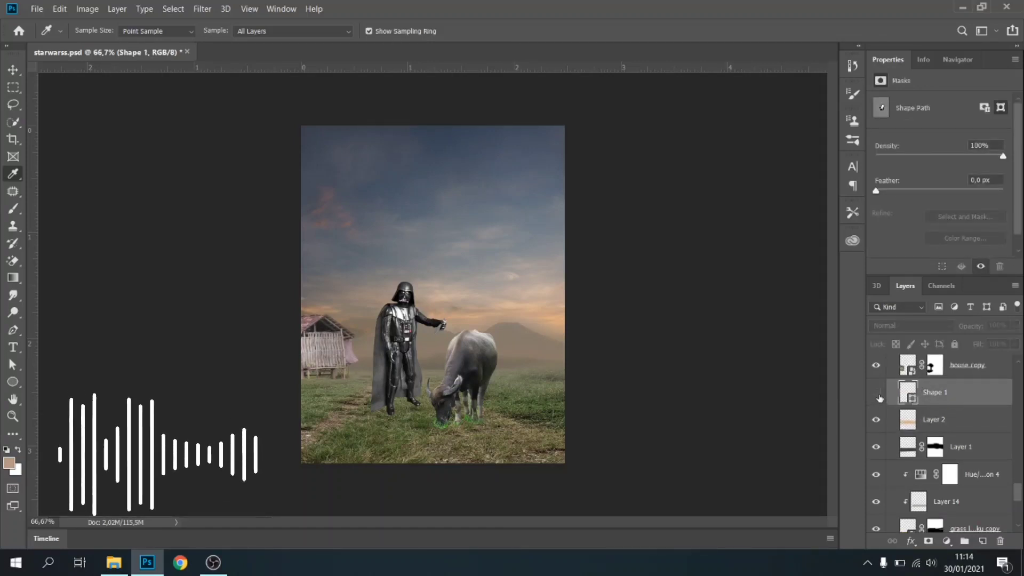
scroll(959, 448, up, 1)
scroll(956, 449, down, 8)
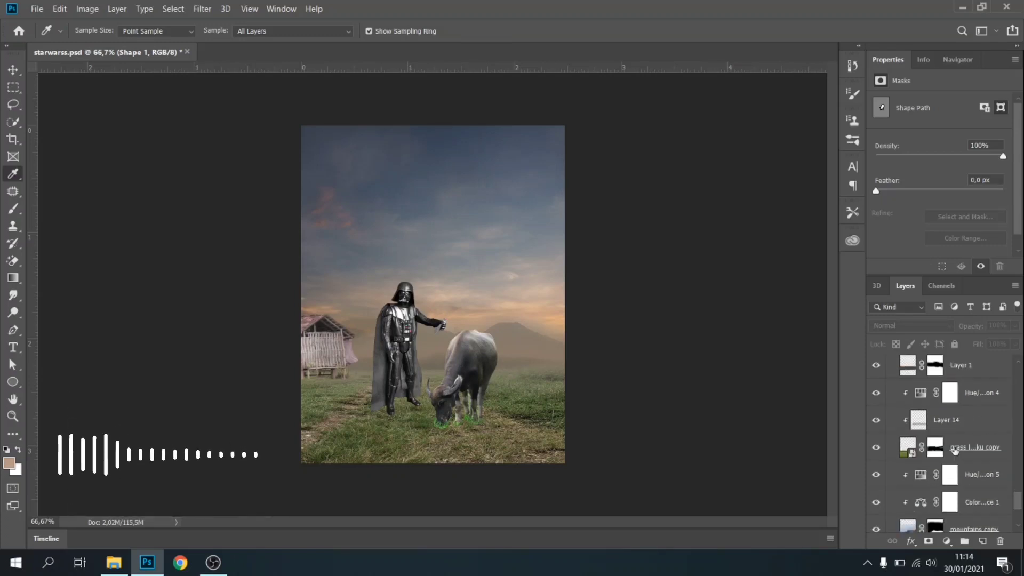
Step: Toggle the house copy layer for comparison and turn on its Exposure 1 adjustment
scroll(952, 454, up, 8)
scroll(952, 459, up, 3)
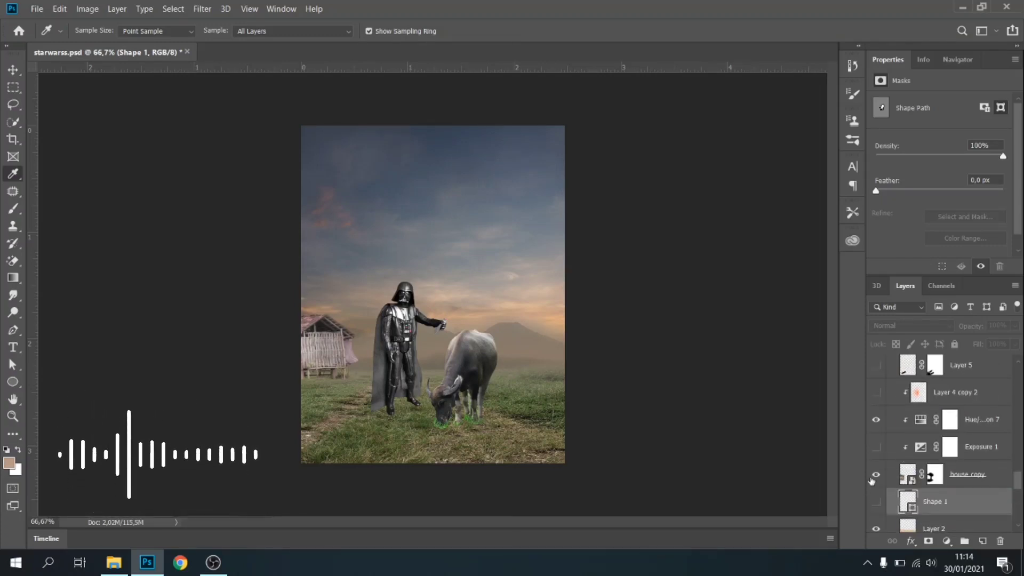
click(875, 475)
click(876, 474)
click(877, 447)
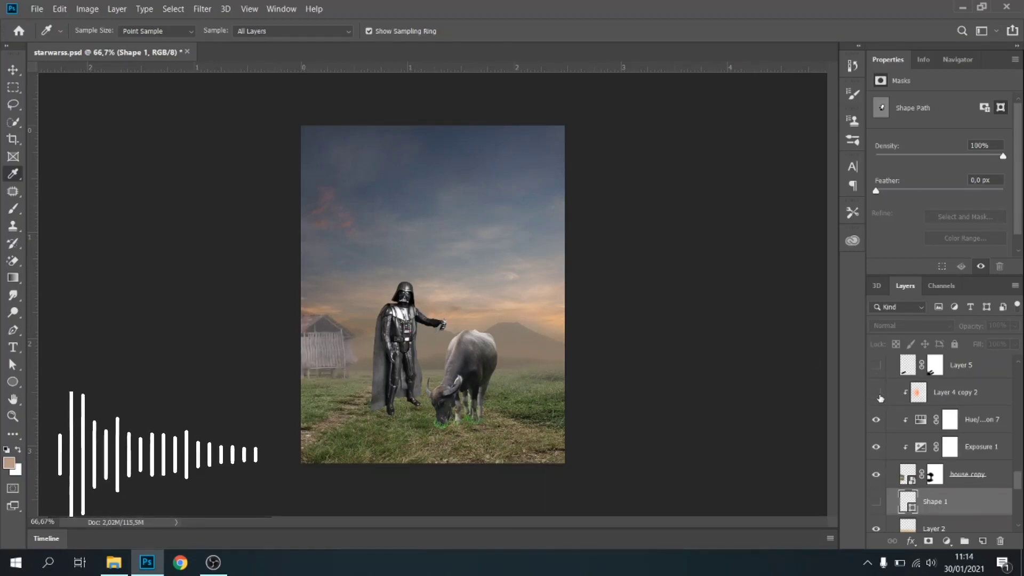
Step: Toggle the orange Layer 4 copy 2 clipped to the house to compare its effect, leaving it hidden
scroll(875, 398, up, 1)
click(875, 419)
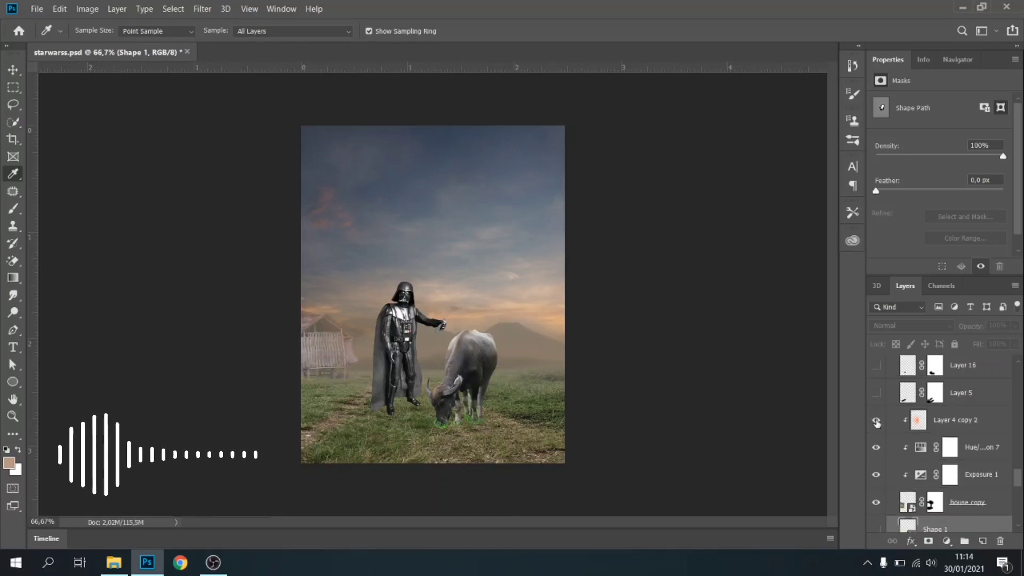
click(876, 424)
click(875, 424)
click(876, 424)
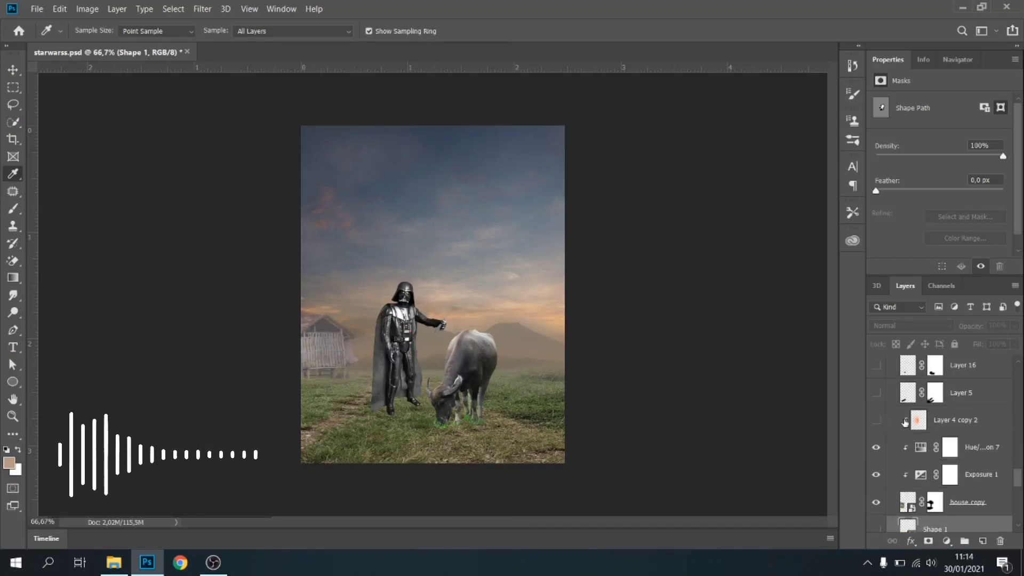
Step: Toggle the Darth Vader copy 3 layer for comparison and turn on its Exposure 2 and Curves 1 adjustments
scroll(904, 425, up, 2)
scroll(905, 425, up, 5)
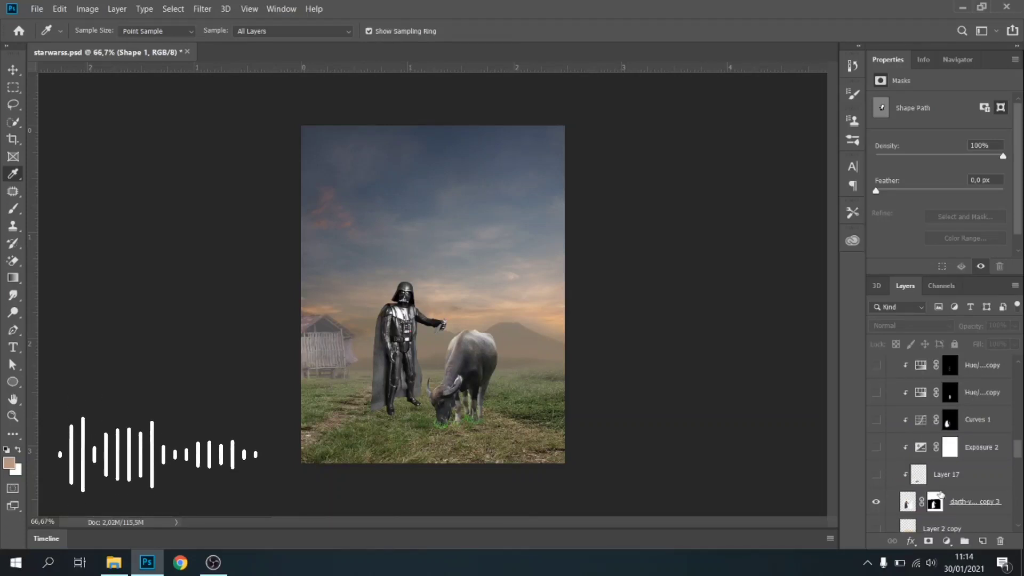
click(876, 501)
click(875, 501)
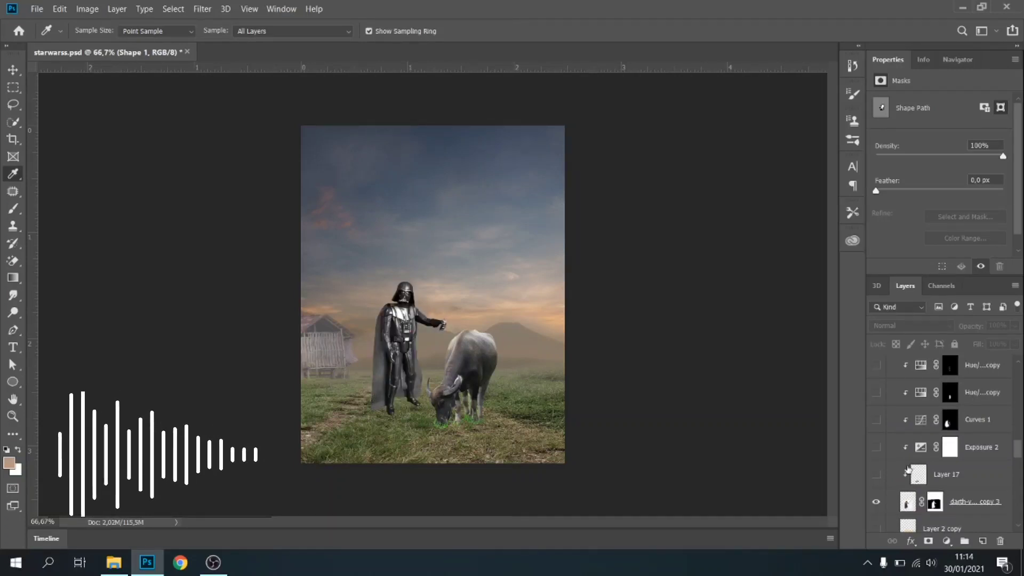
click(877, 447)
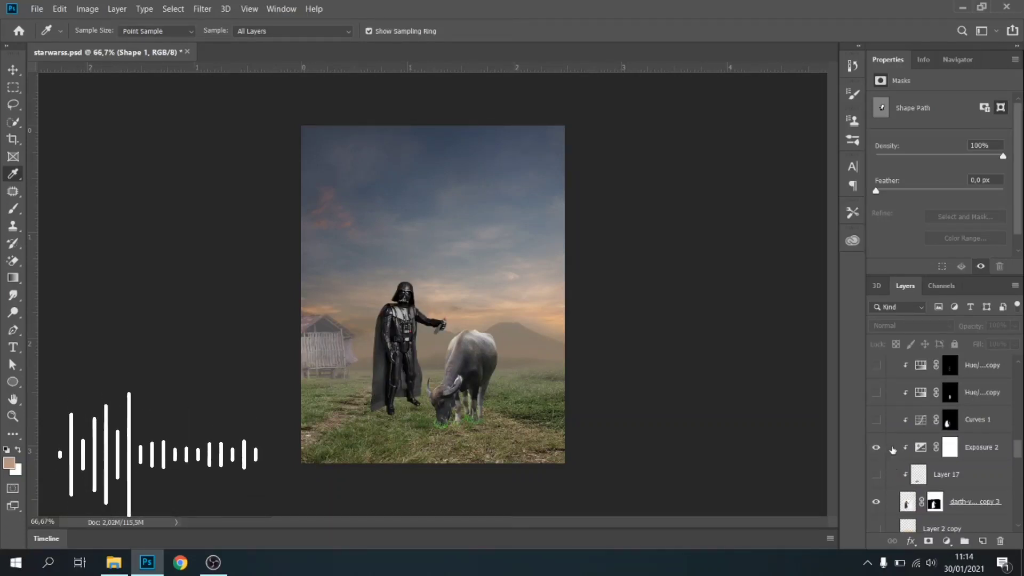
click(877, 421)
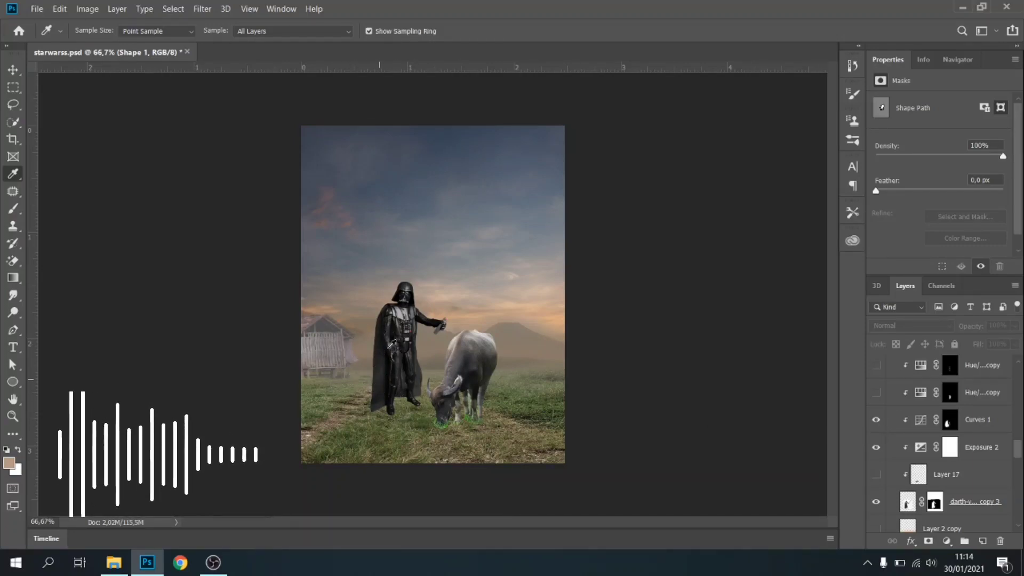
click(877, 395)
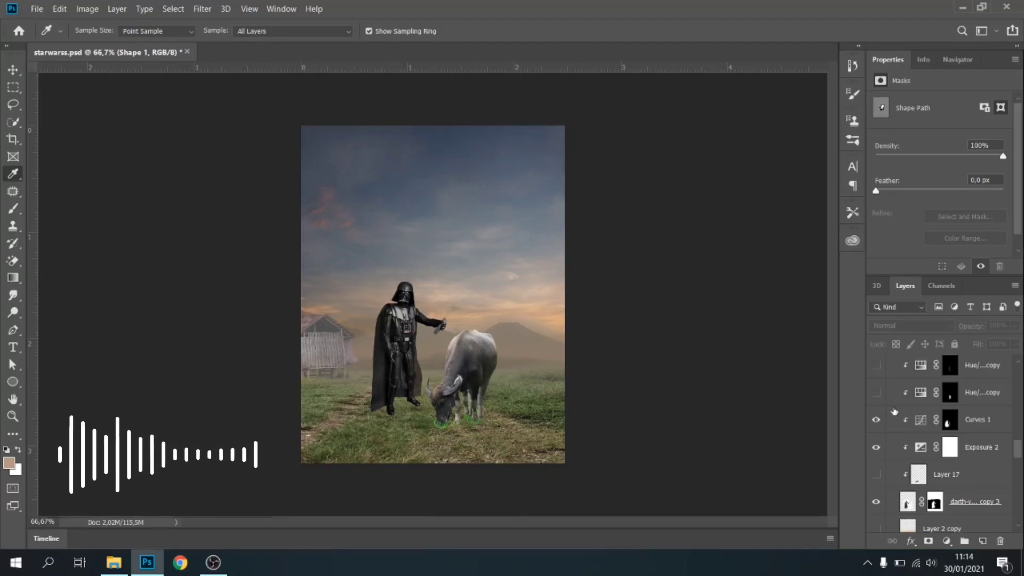
Step: Turn on the Hue/Saturation 1 and Exposure 3 adjustments on the buffalos copy layer
scroll(894, 411, up, 3)
scroll(891, 417, up, 3)
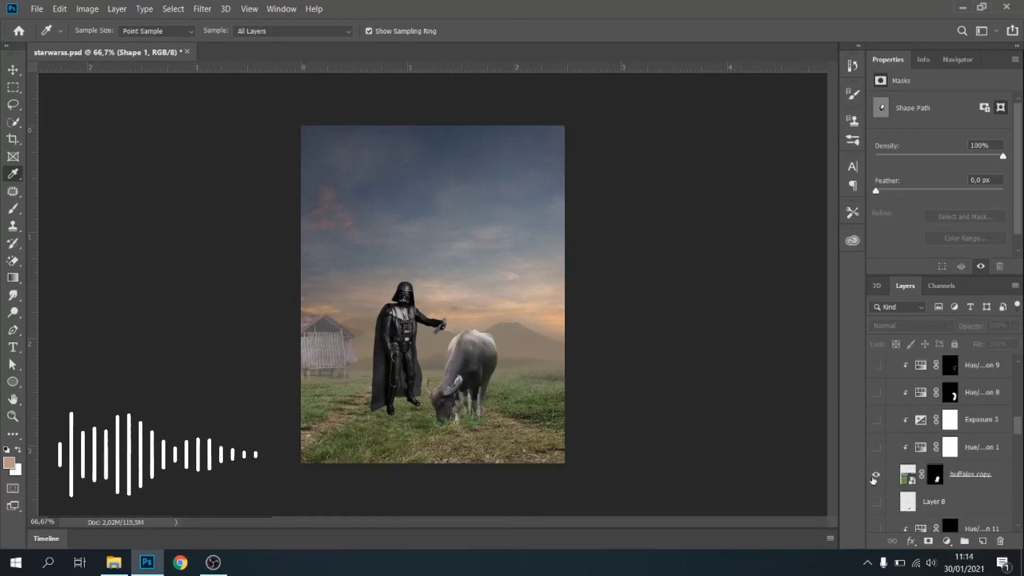
click(875, 448)
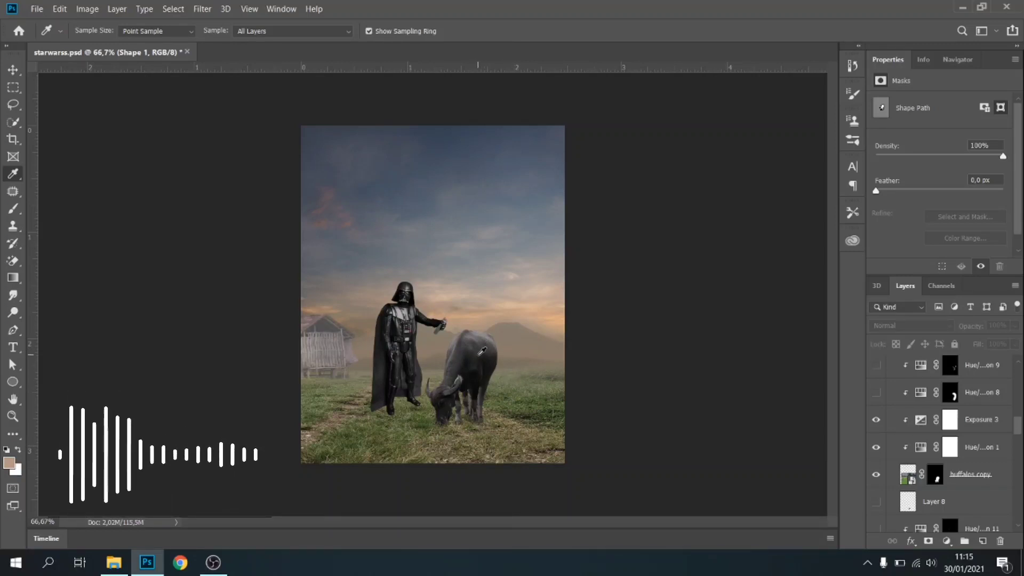
Step: Look through the layer stack up to the proses group and back, and compare the house with and without Layer 4 copy 2
scroll(891, 461, up, 1)
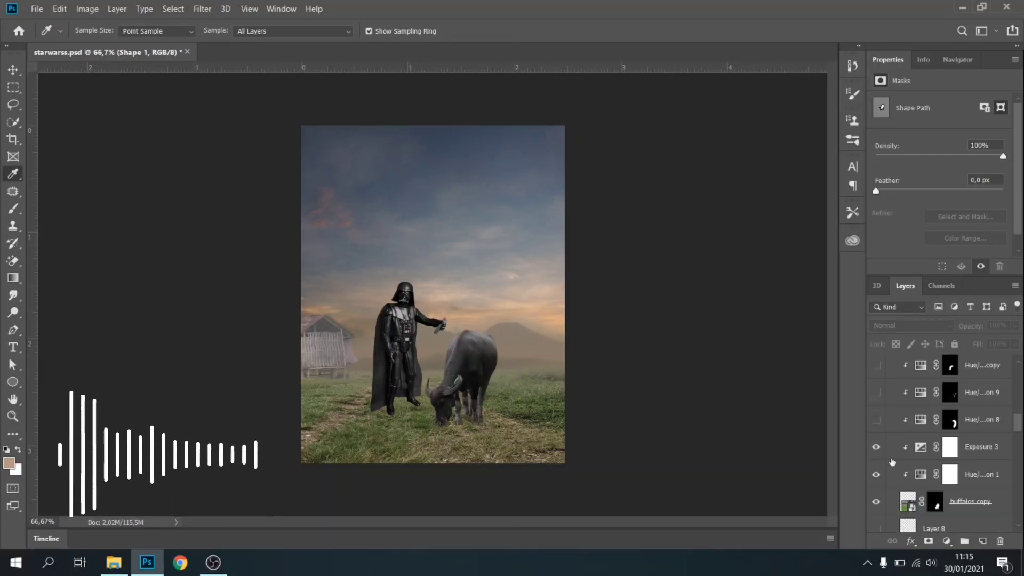
scroll(895, 460, up, 4)
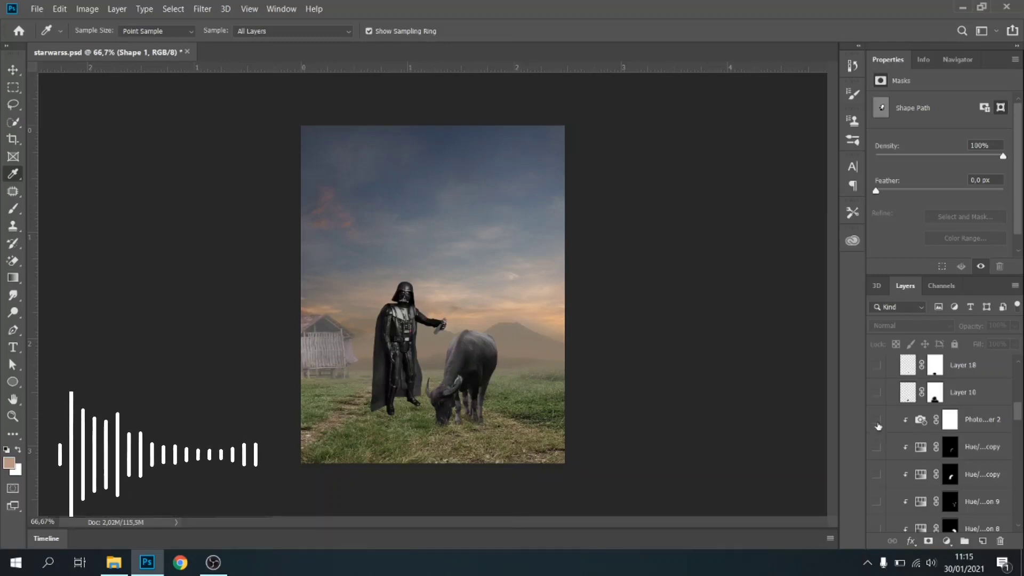
scroll(878, 429, up, 5)
scroll(878, 417, up, 4)
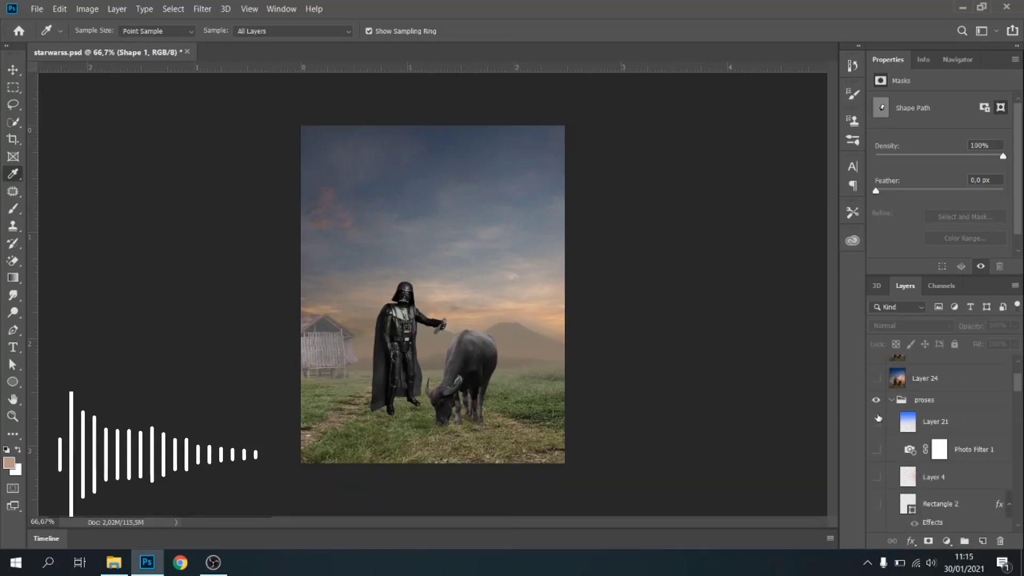
scroll(880, 424, down, 10)
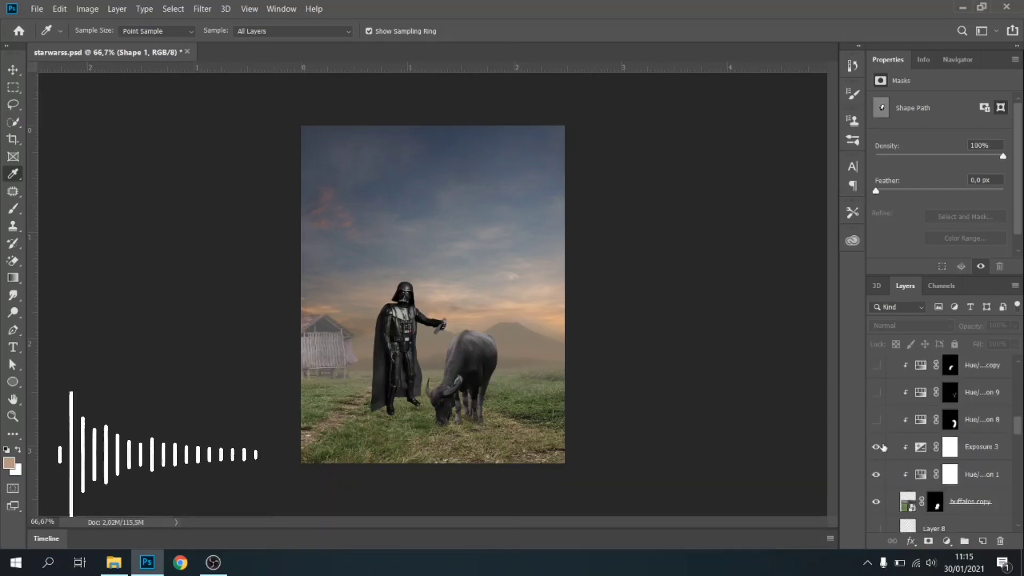
scroll(882, 447, down, 8)
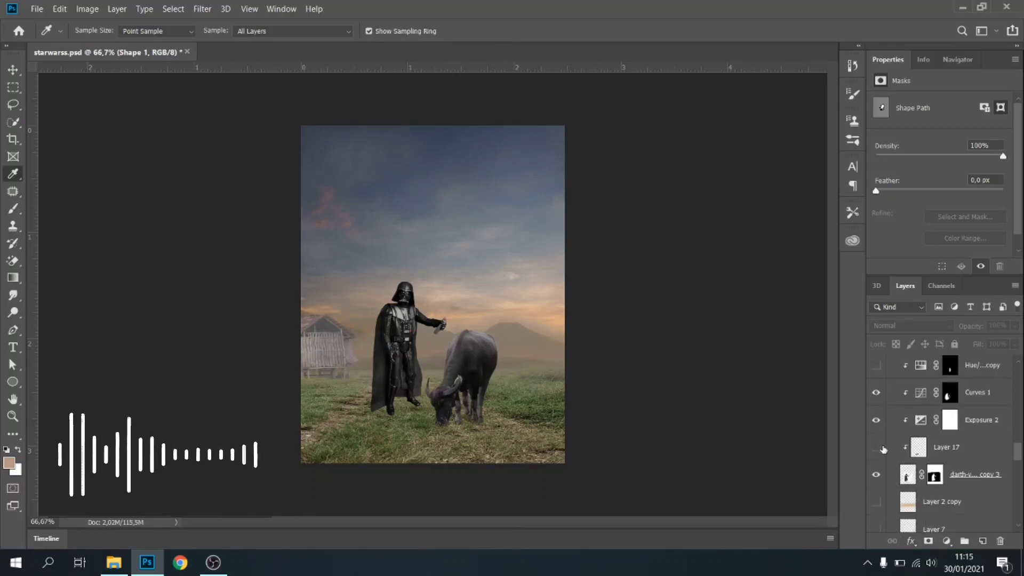
scroll(883, 459, down, 6)
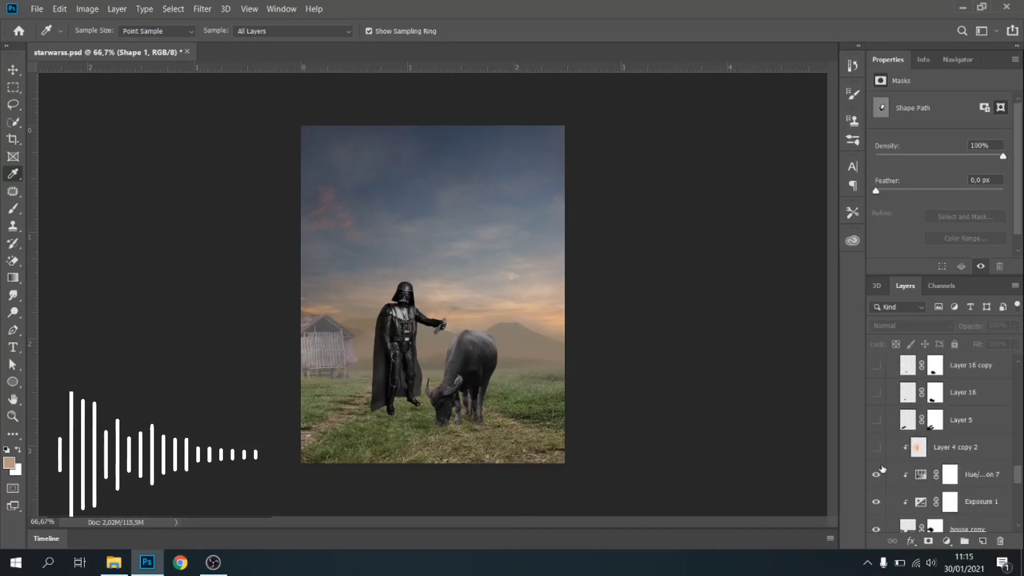
click(876, 448)
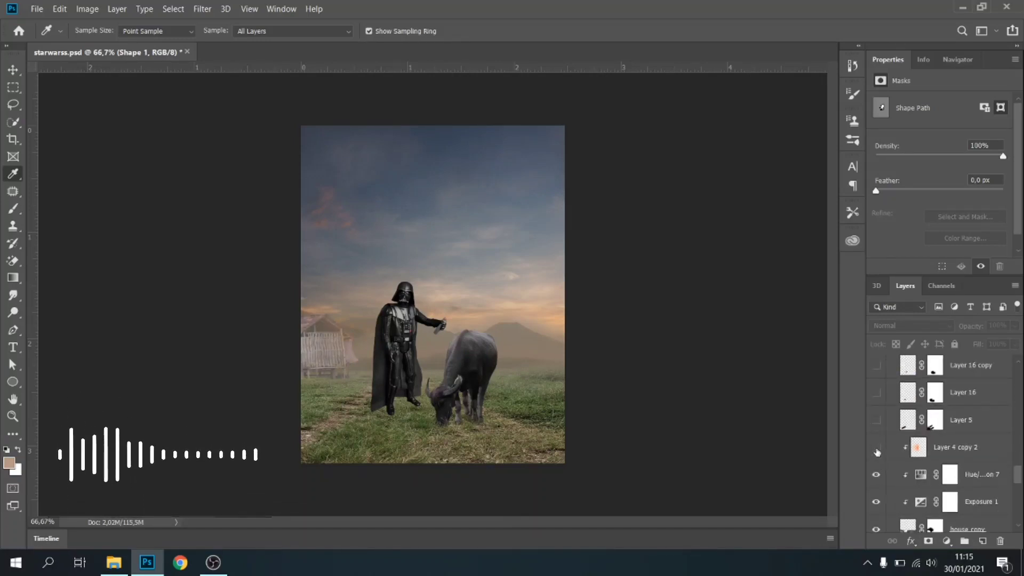
click(876, 448)
Step: Turn on the masked shadow layers Layer 5, Layer 16, Layer 16 copy and Layer 6 above the house layers
click(876, 421)
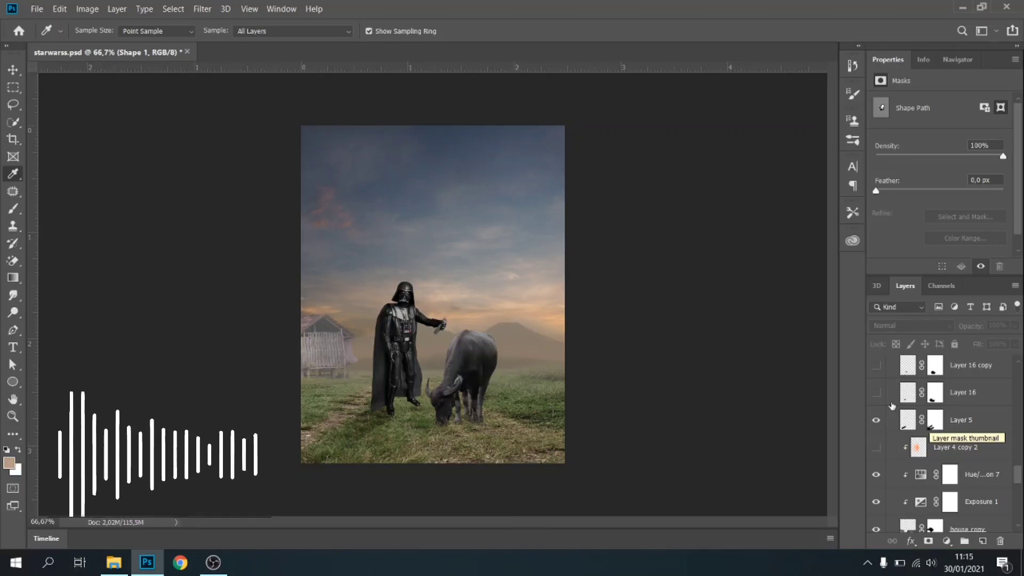
click(876, 392)
scroll(894, 409, up, 1)
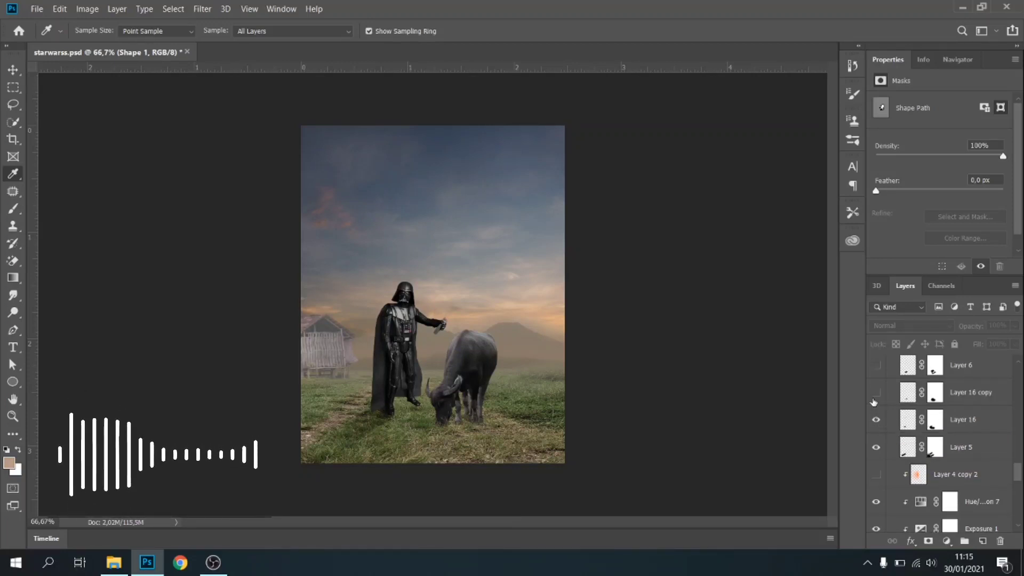
click(876, 366)
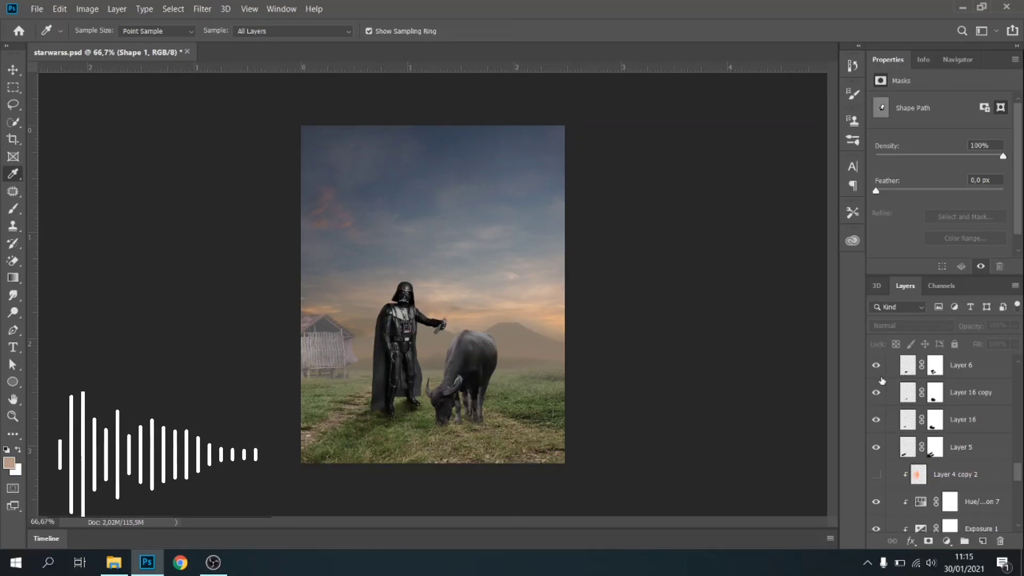
Step: Turn on Layer 7 above the shadow layers and toggle it to compare its effect
scroll(880, 379, up, 1)
click(880, 375)
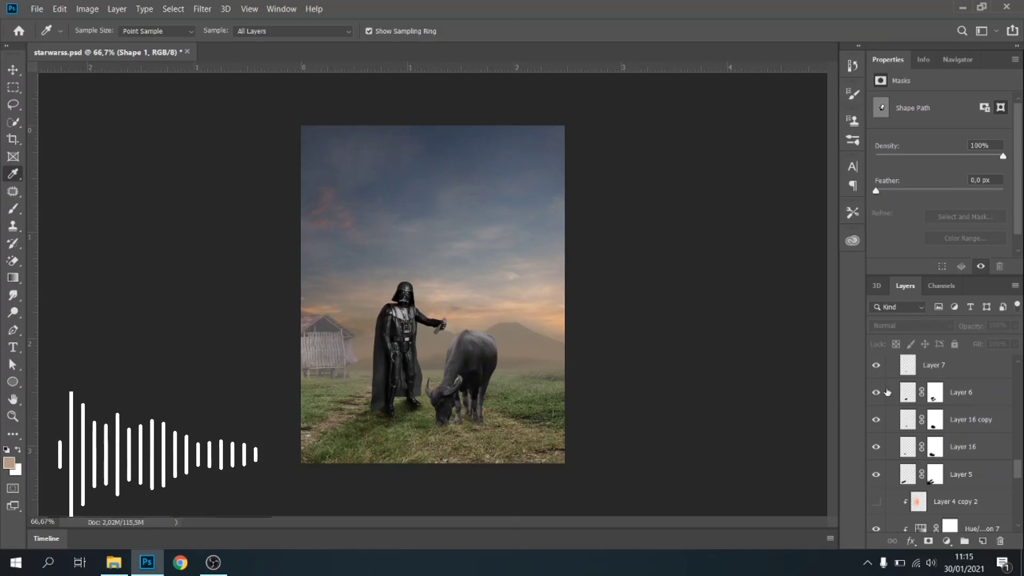
click(881, 372)
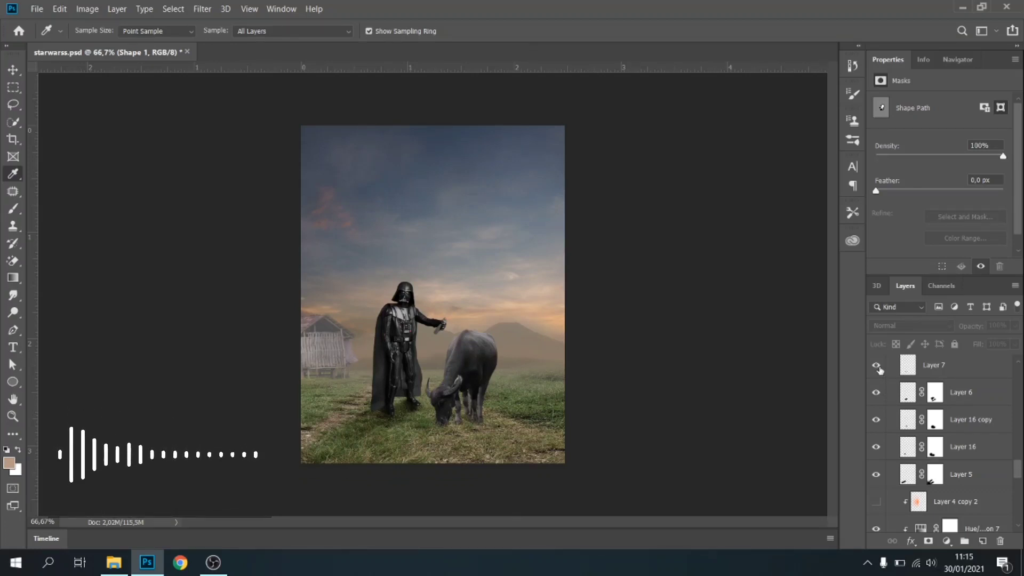
Step: Turn on and select the haze layer Layer 2 copy beneath the Darth Vader copy 3 layer
scroll(880, 371, up, 2)
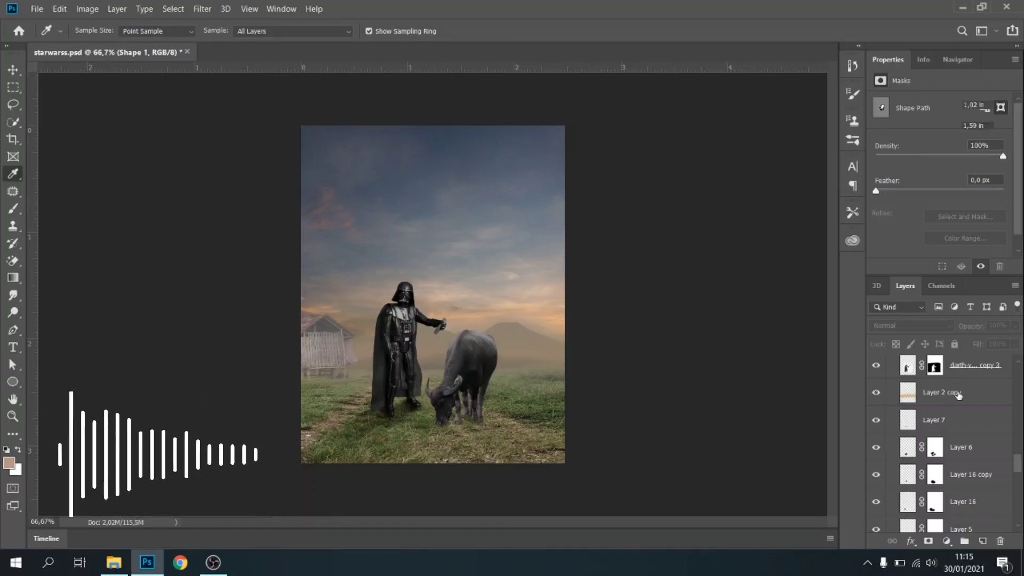
click(877, 394)
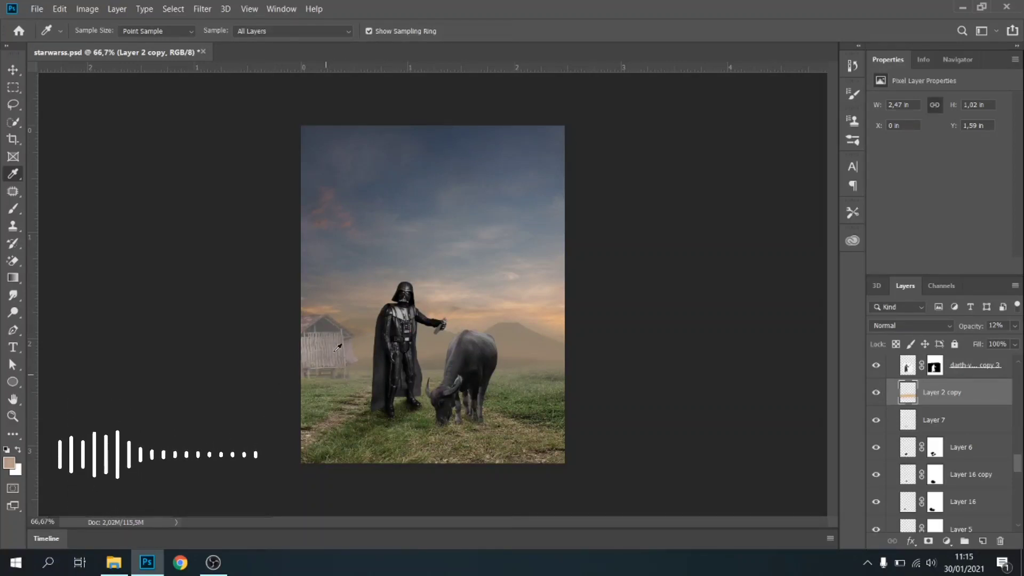
scroll(917, 432, up, 1)
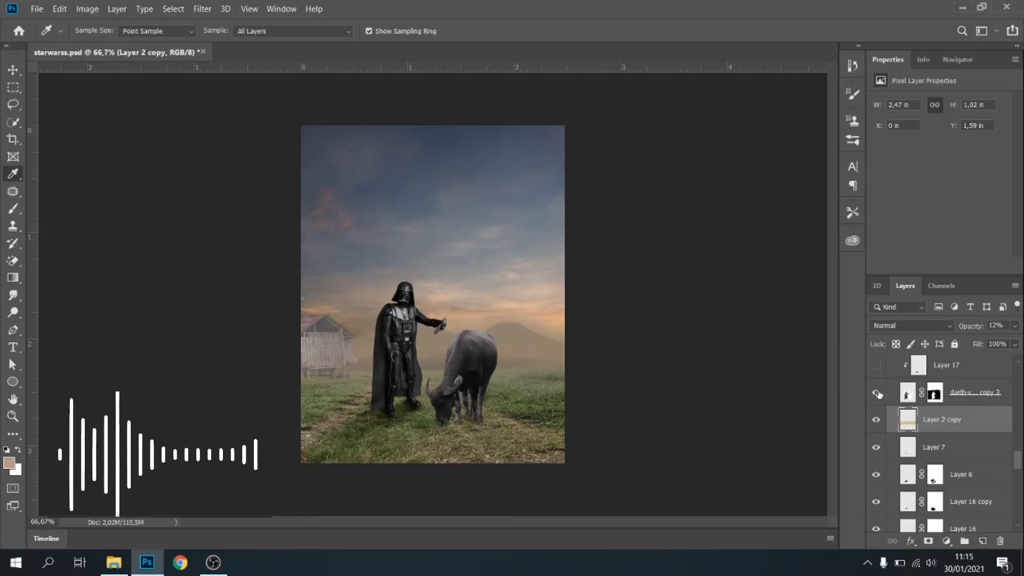
Step: Turn on the clipped Layer 17 directly above the Darth Vader copy 3 layer and check its effect at the feet
scroll(880, 411, up, 2)
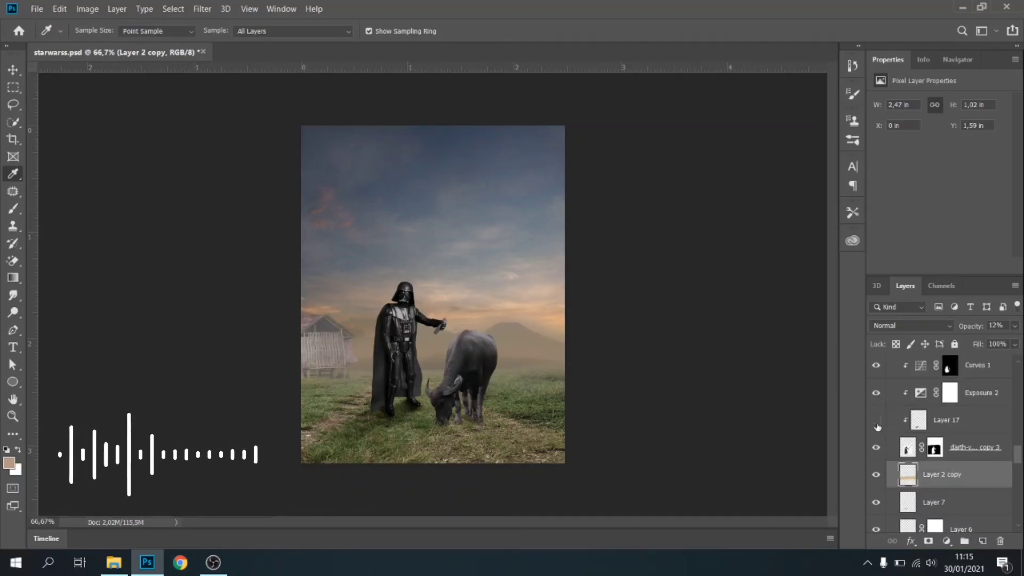
scroll(399, 387, up, 3)
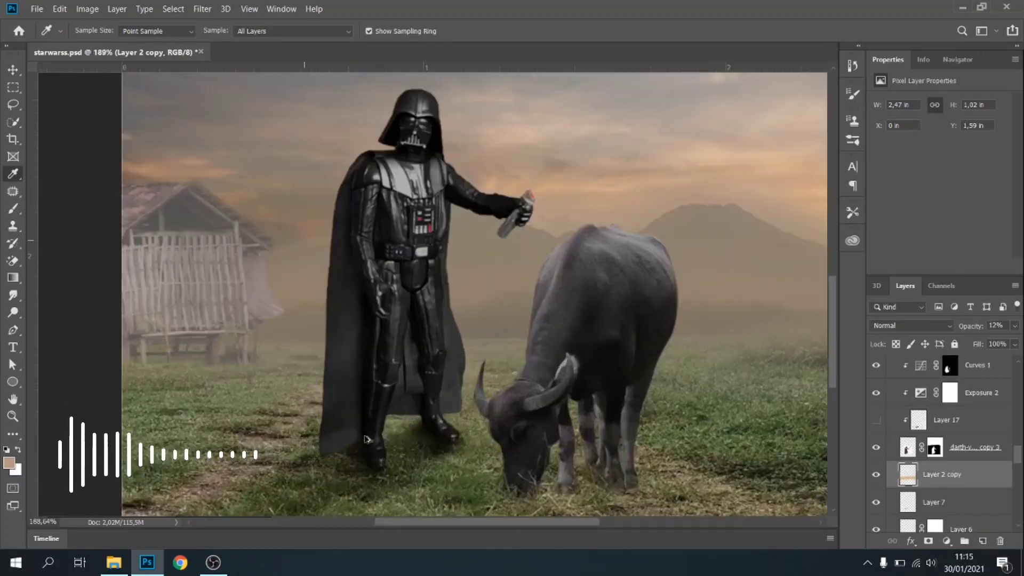
click(879, 424)
scroll(643, 409, down, 4)
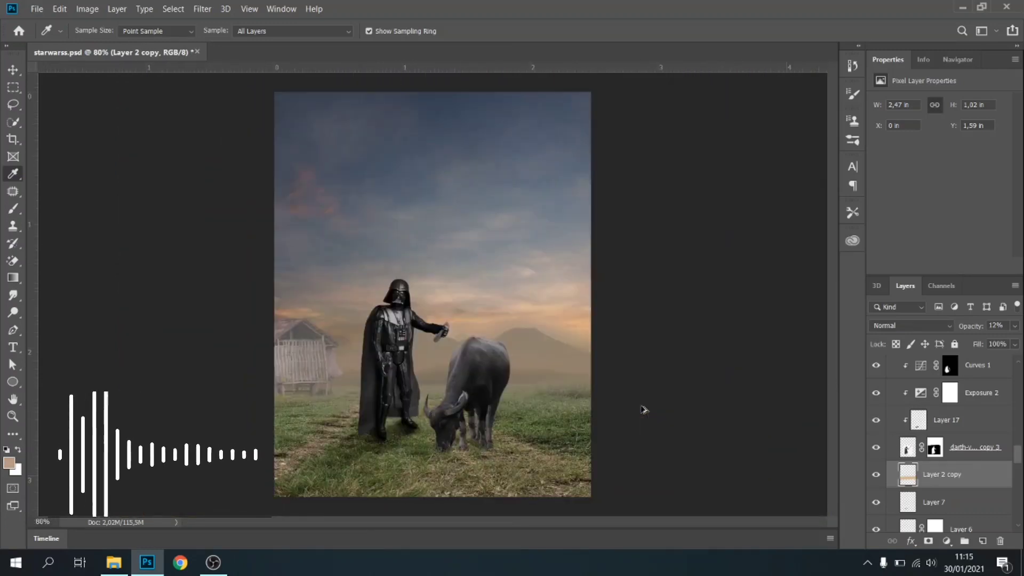
scroll(965, 420, down, 1)
Step: Turn on Layer 8 beneath the buffalo and select the buffalos copy layer
scroll(964, 420, down, 7)
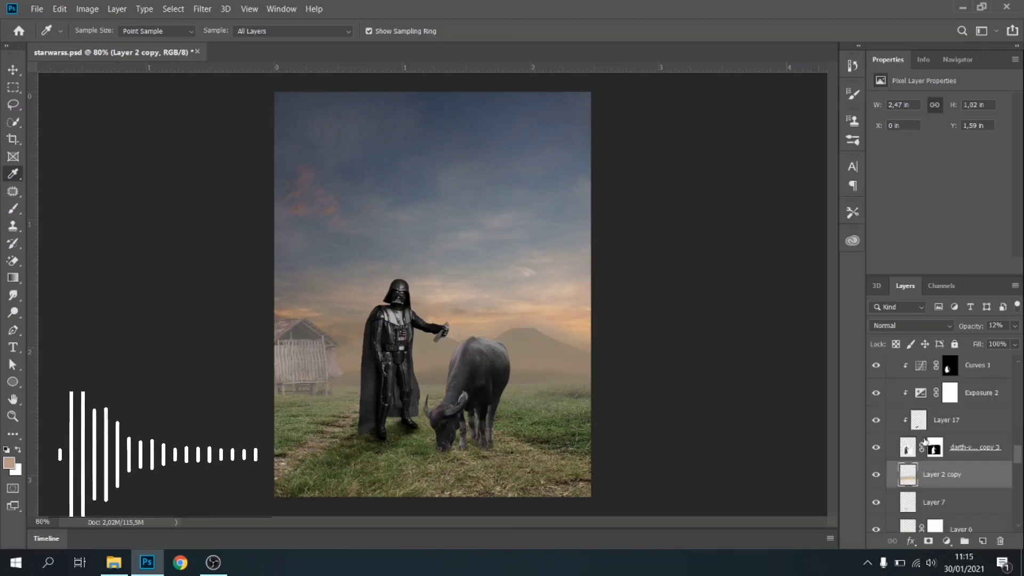
scroll(922, 442, down, 4)
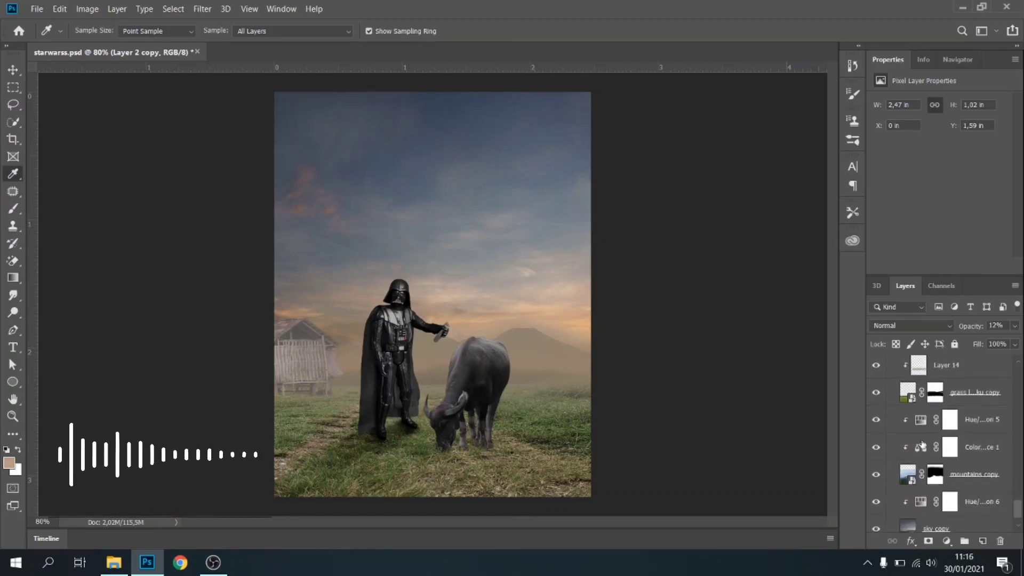
scroll(923, 444, up, 12)
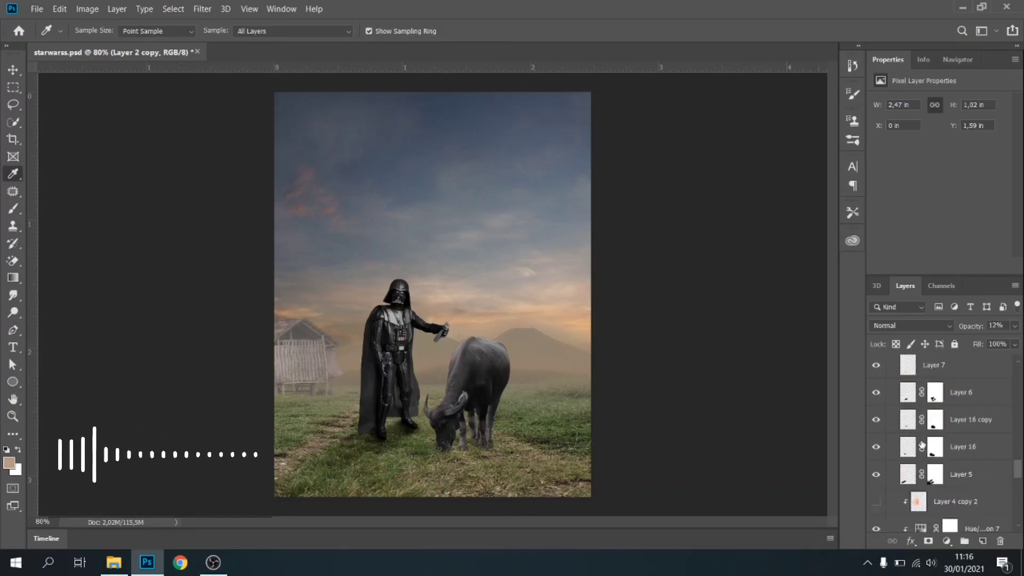
scroll(921, 444, up, 3)
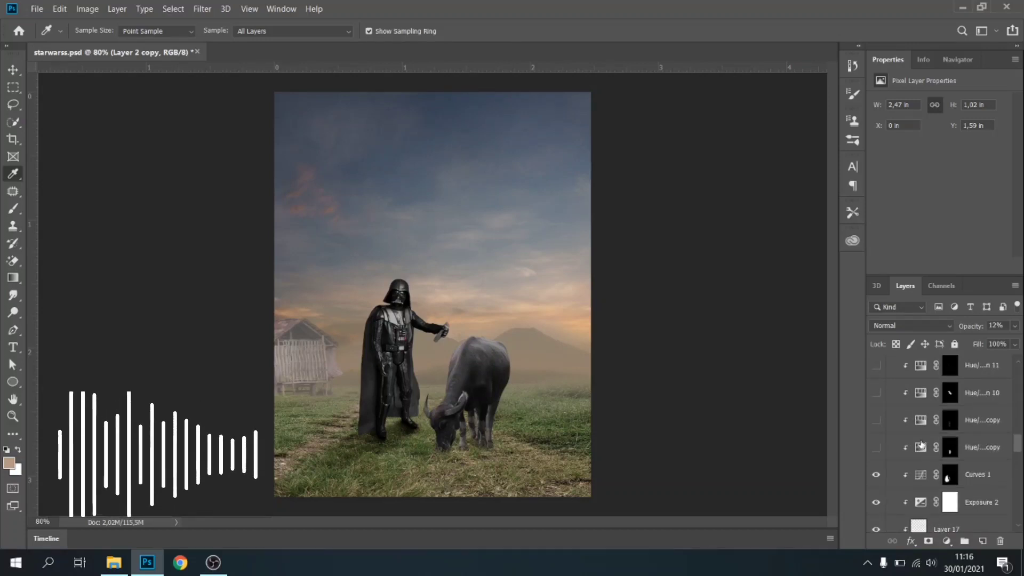
scroll(920, 443, up, 4)
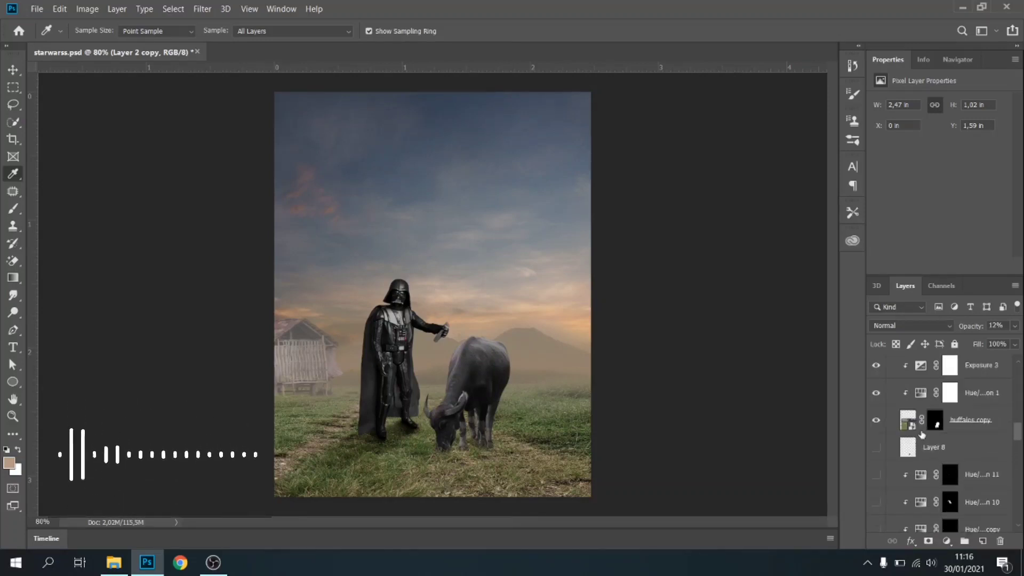
click(877, 451)
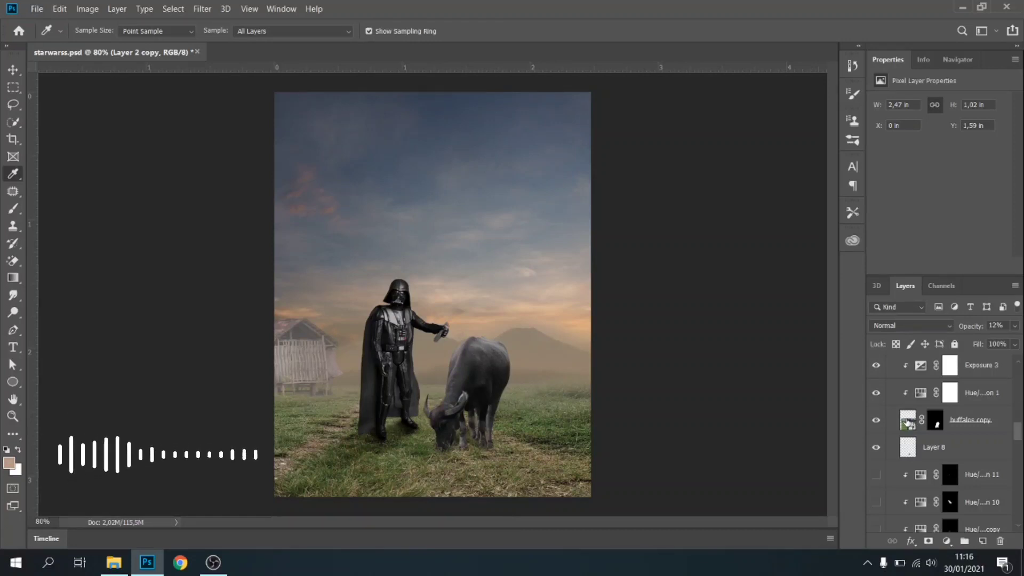
click(906, 421)
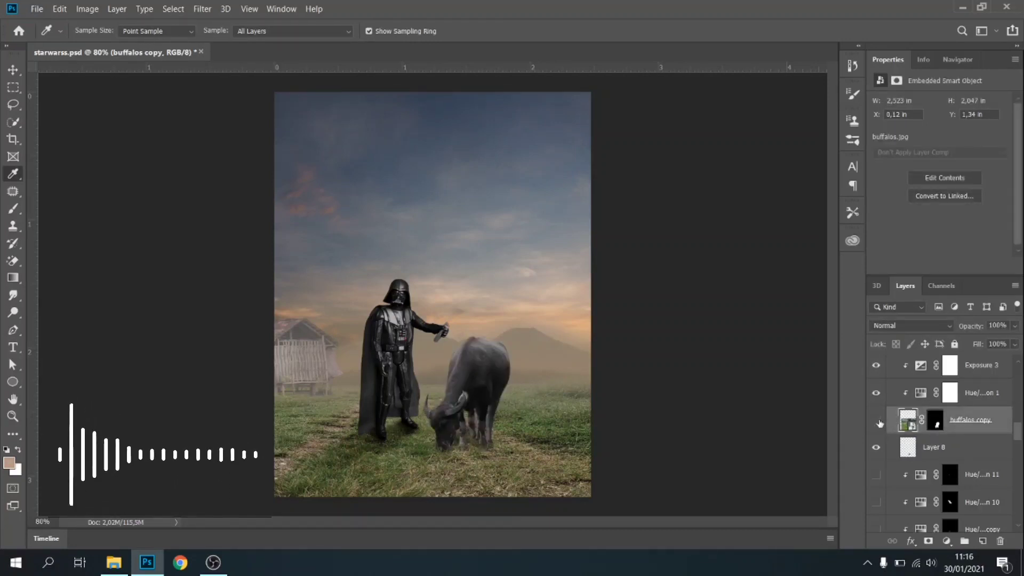
Step: Turn on the masked shadow layers Layer 10, Layer 18, Layer 11, Layer 19 and Layer 20 above the buffalo's adjustment layers
scroll(906, 427, down, 5)
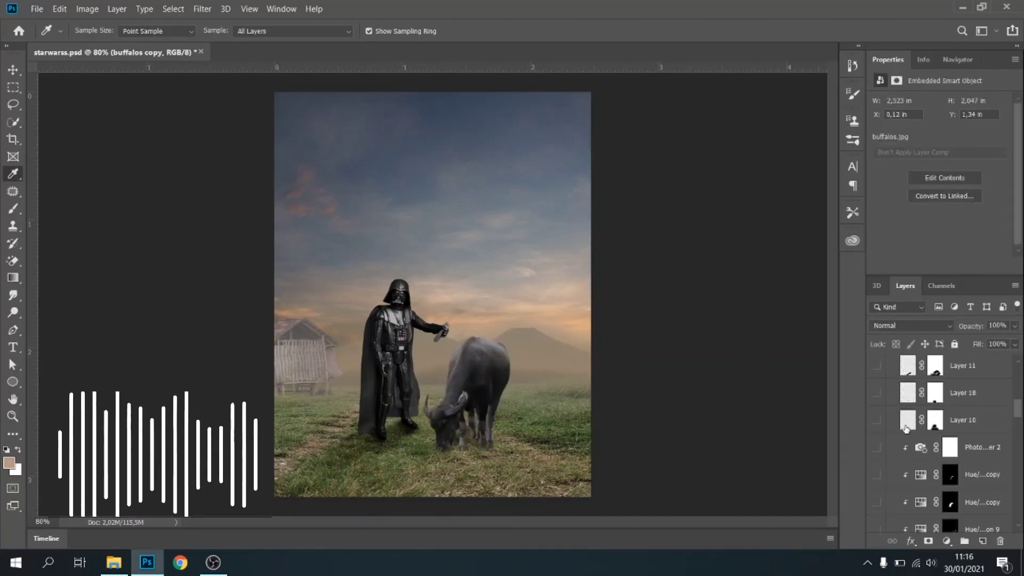
click(875, 419)
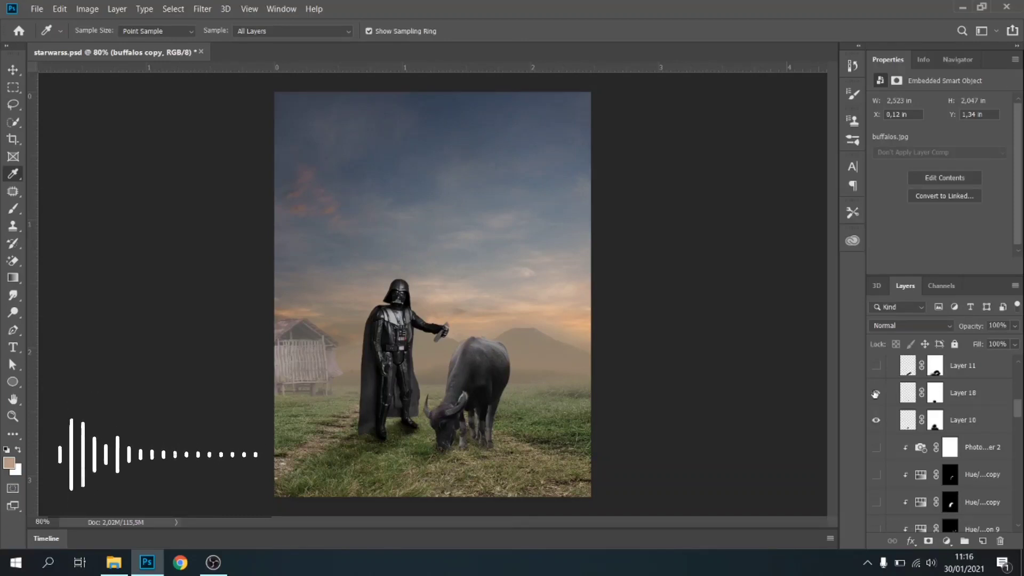
click(875, 392)
click(875, 365)
scroll(889, 400, up, 2)
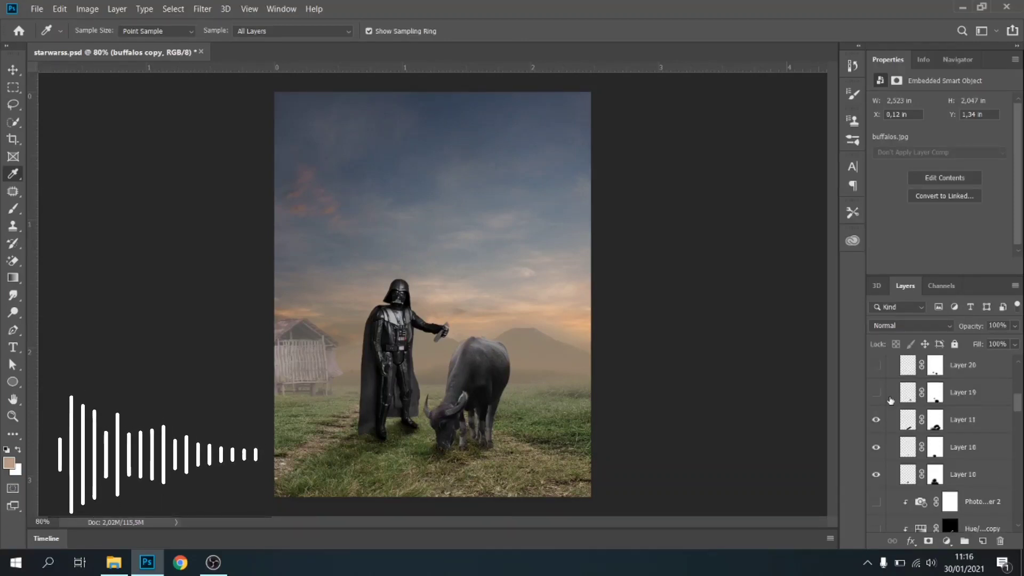
click(875, 392)
click(875, 365)
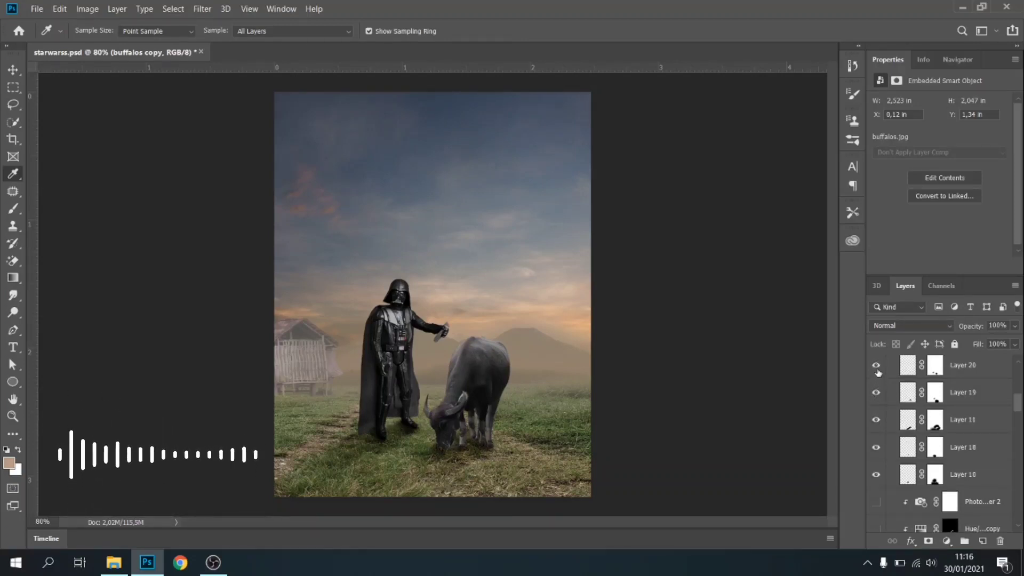
Step: Turn on the glowing lightsaber shape Rectangle 2 above Layer 20 and toggle it to compare its effect
scroll(879, 383, up, 3)
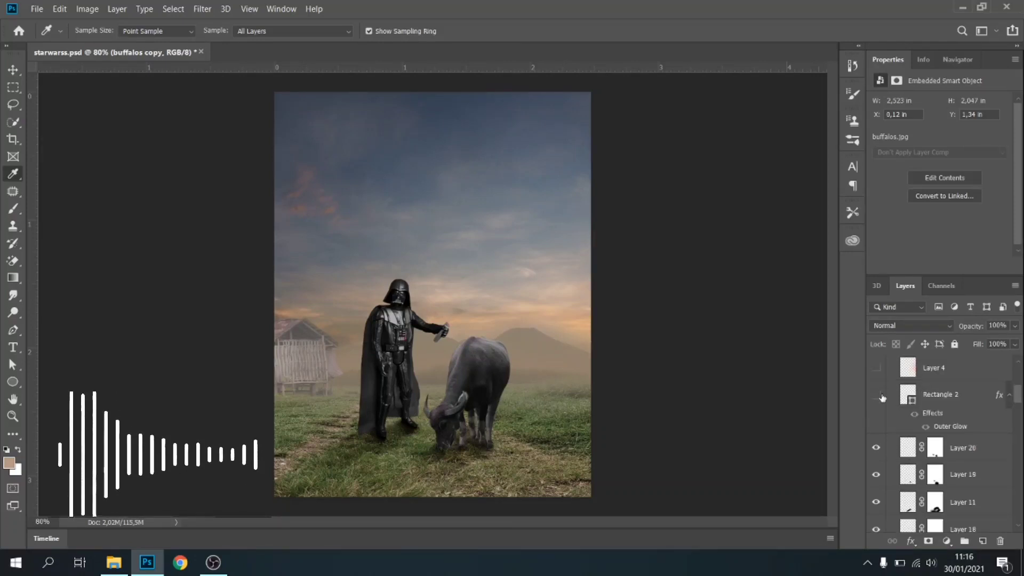
click(882, 397)
click(885, 402)
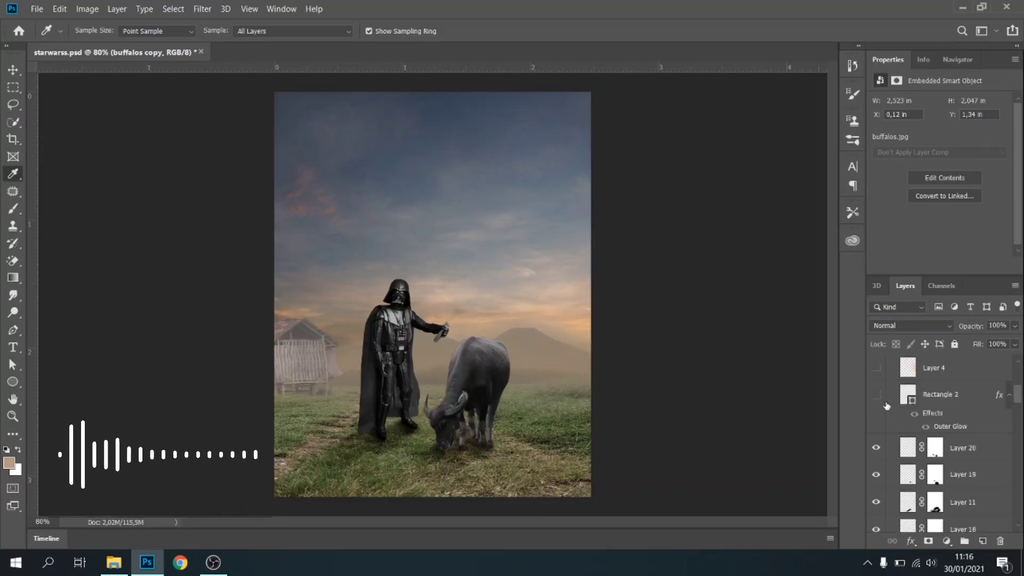
click(886, 403)
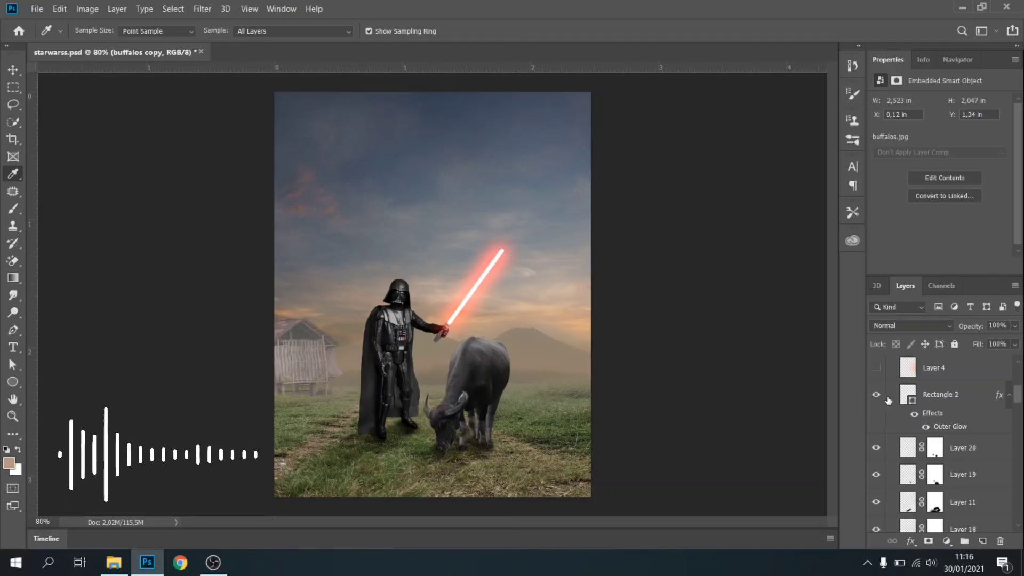
click(887, 401)
click(887, 400)
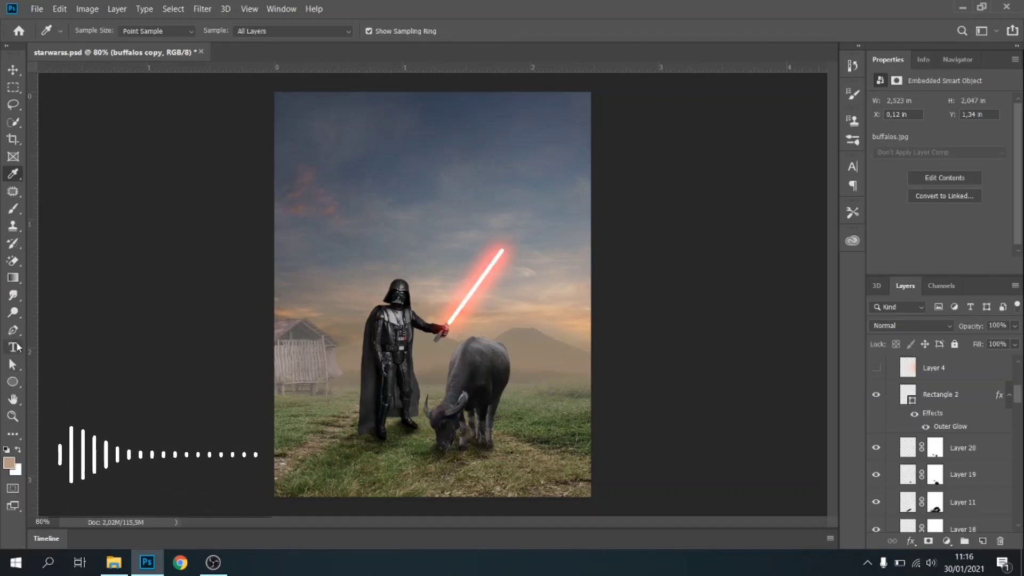
Step: Show the available shape tools and compare the image with and without the Rectangle 2 lightsaber
click(13, 382)
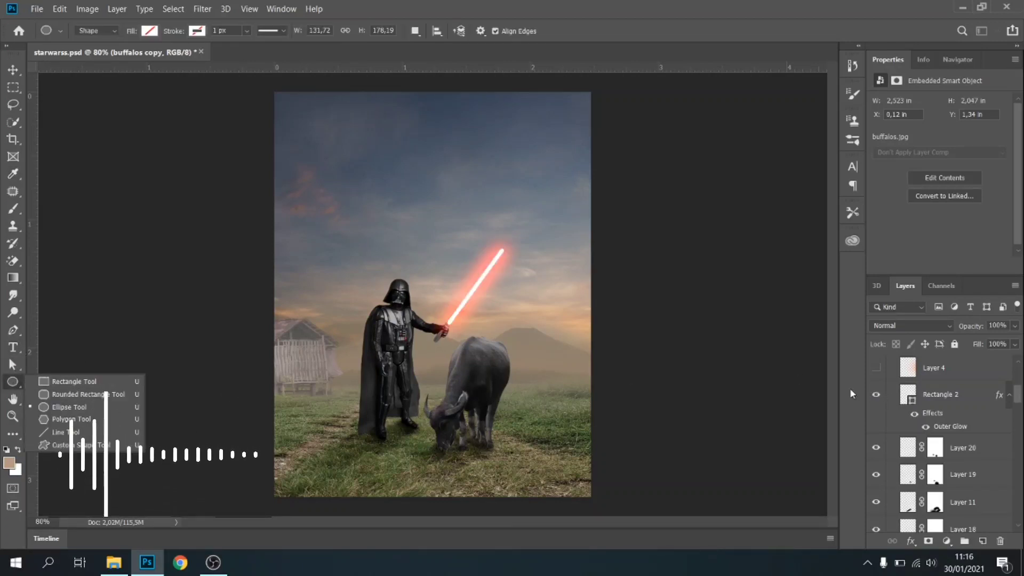
click(878, 395)
click(877, 395)
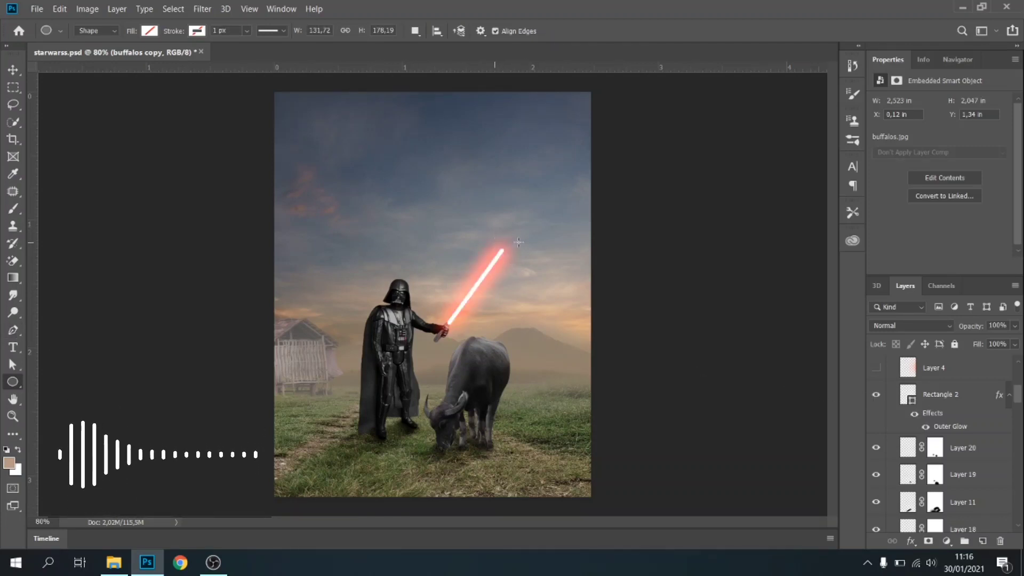
Step: Select the Rectangle 2 lightsaber layer and review its Outer Glow layer style settings beside the image
click(976, 400)
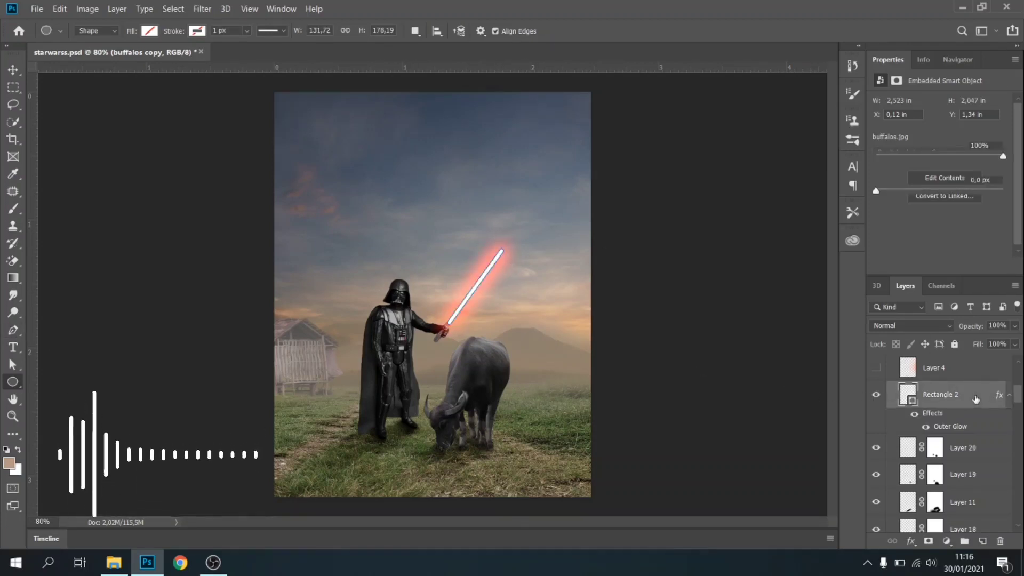
double_click(975, 399)
click(526, 341)
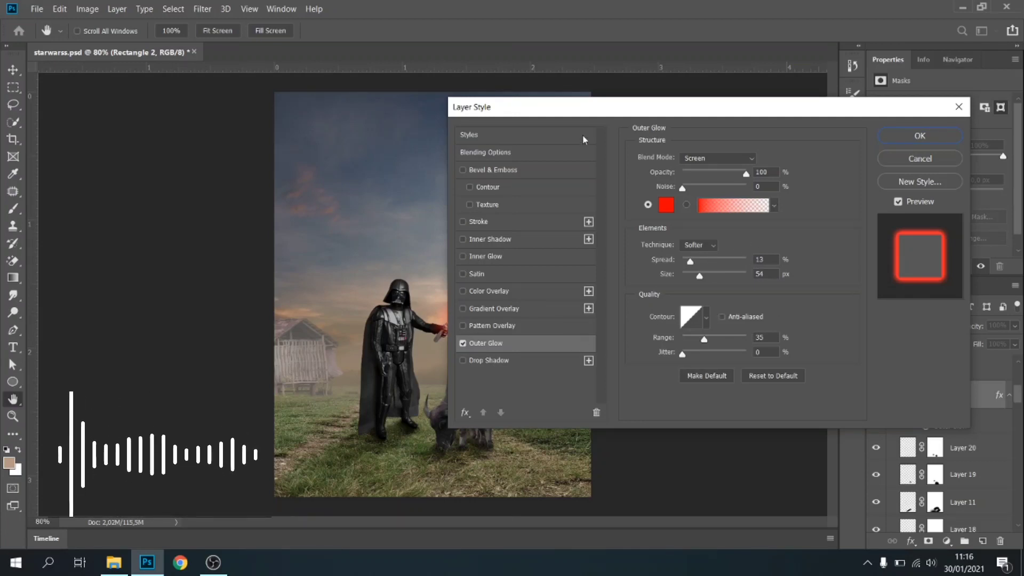
drag(631, 106, 706, 101)
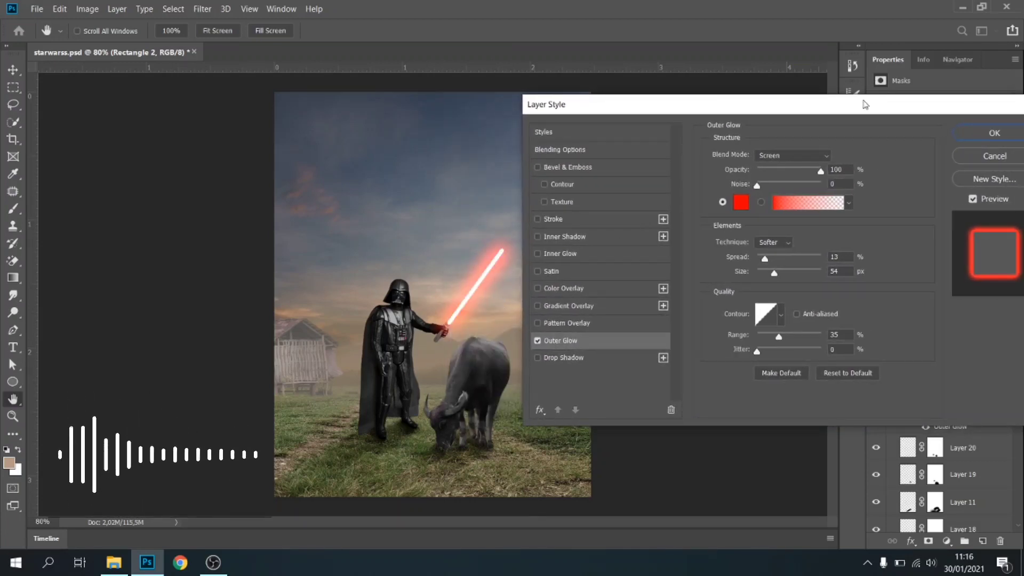
drag(864, 104, 802, 104)
click(936, 129)
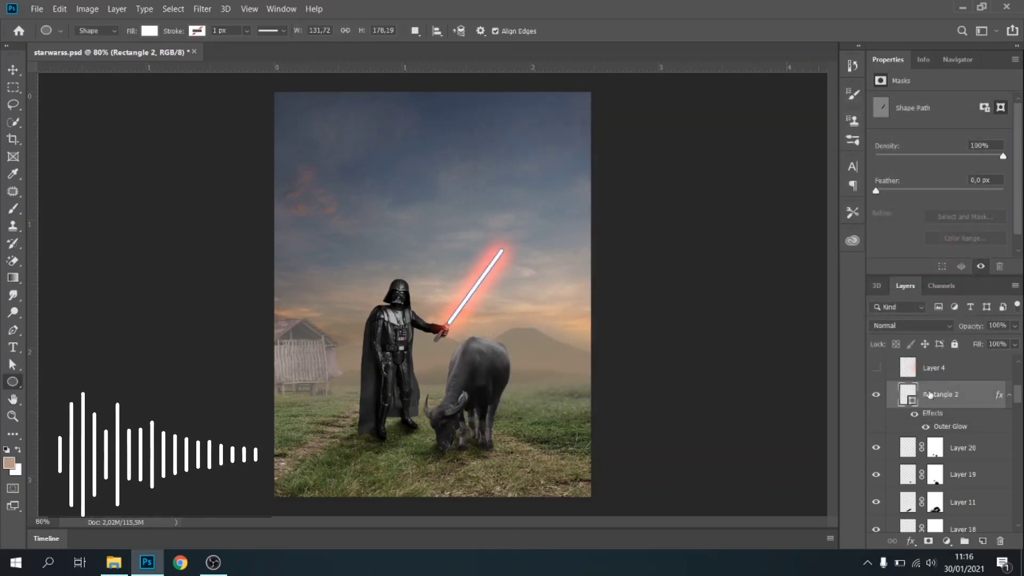
Step: Turn on and select the Screen-mode light layer Layer 4 above the lightsaber, and switch to the Gradient Tool
click(875, 369)
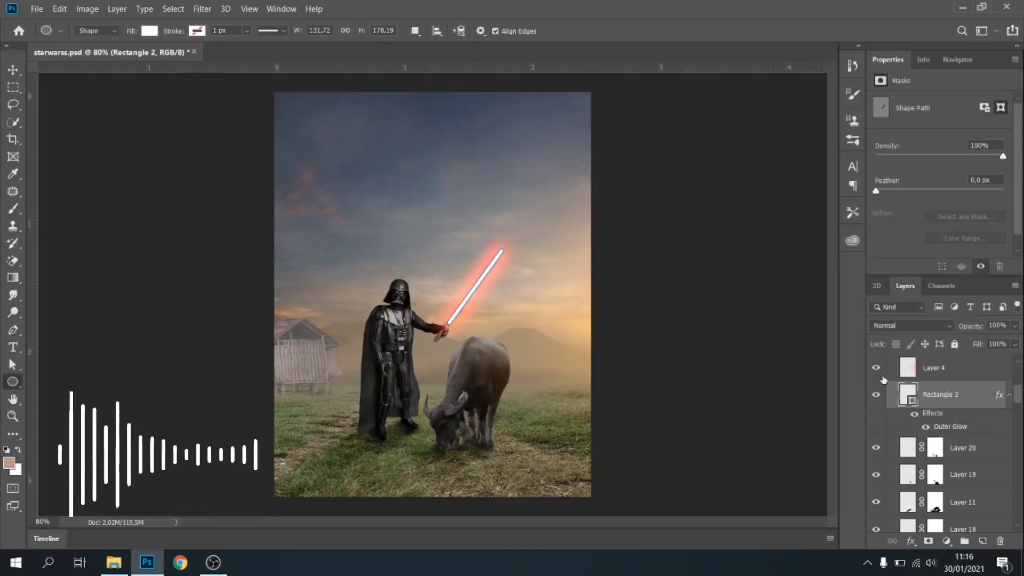
click(957, 378)
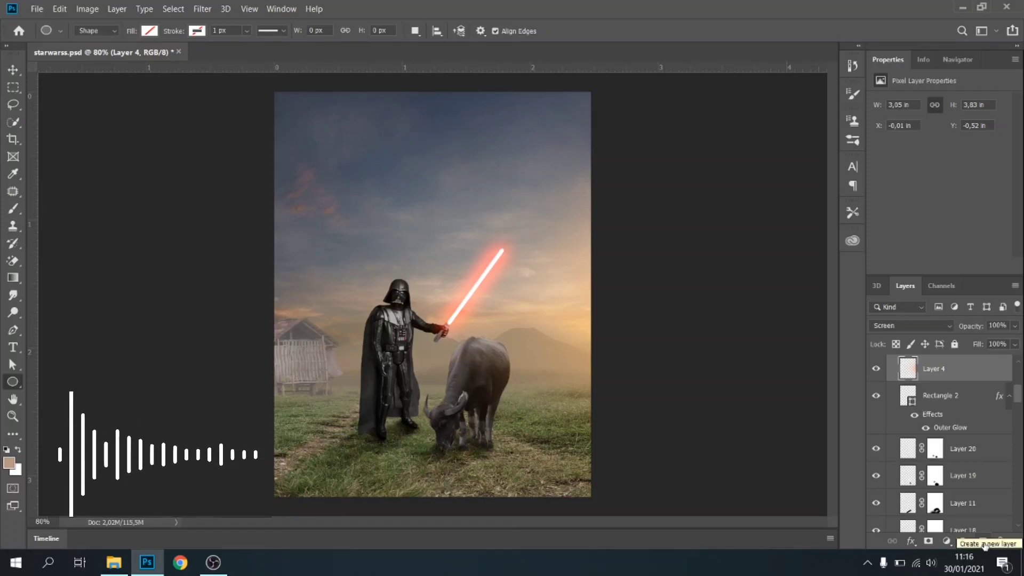
click(12, 278)
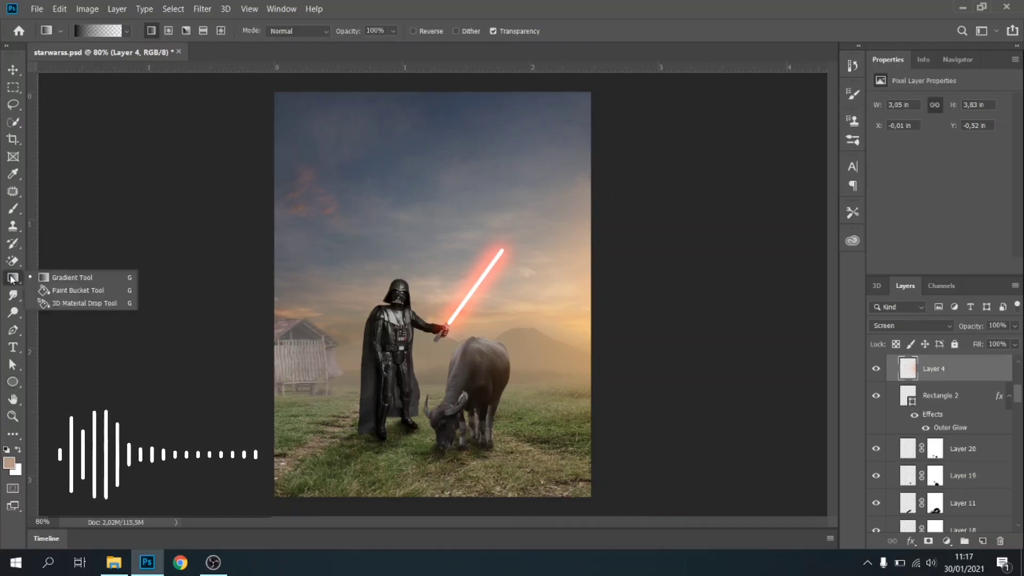
click(44, 278)
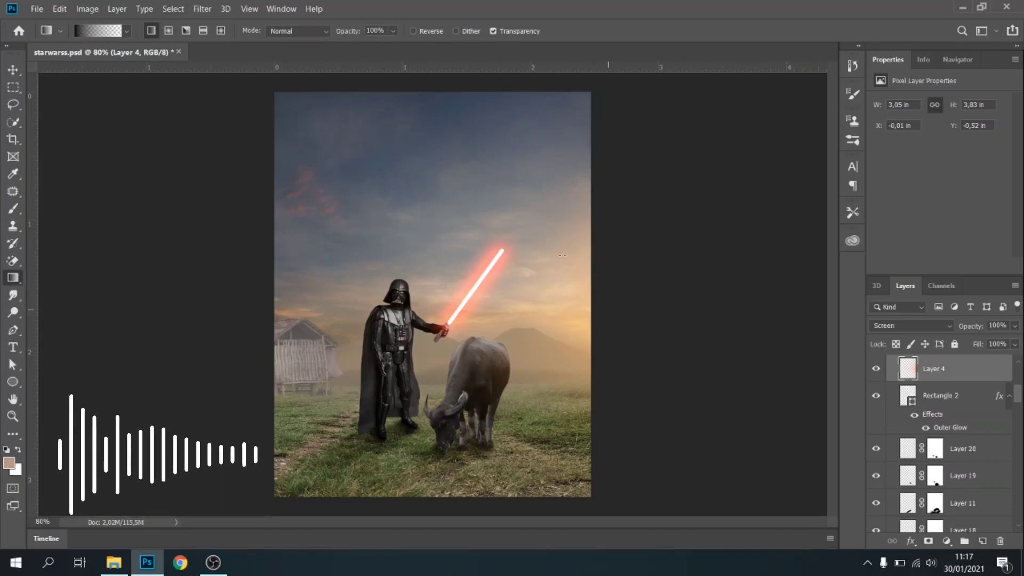
Step: Turn on the Photo Filter 1 adjustment layer directly above Layer 4
scroll(902, 431, up, 1)
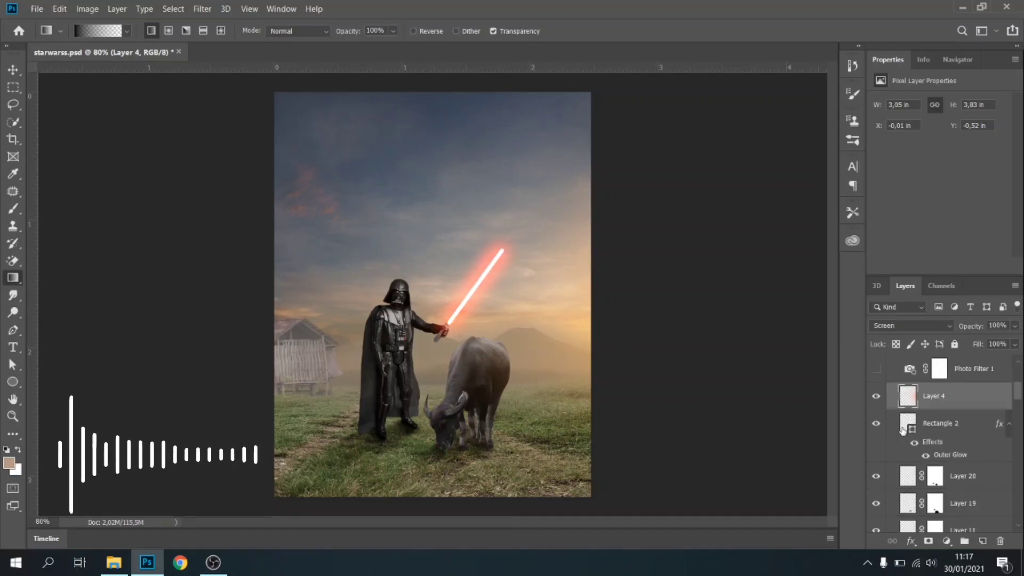
scroll(892, 390, down, 3)
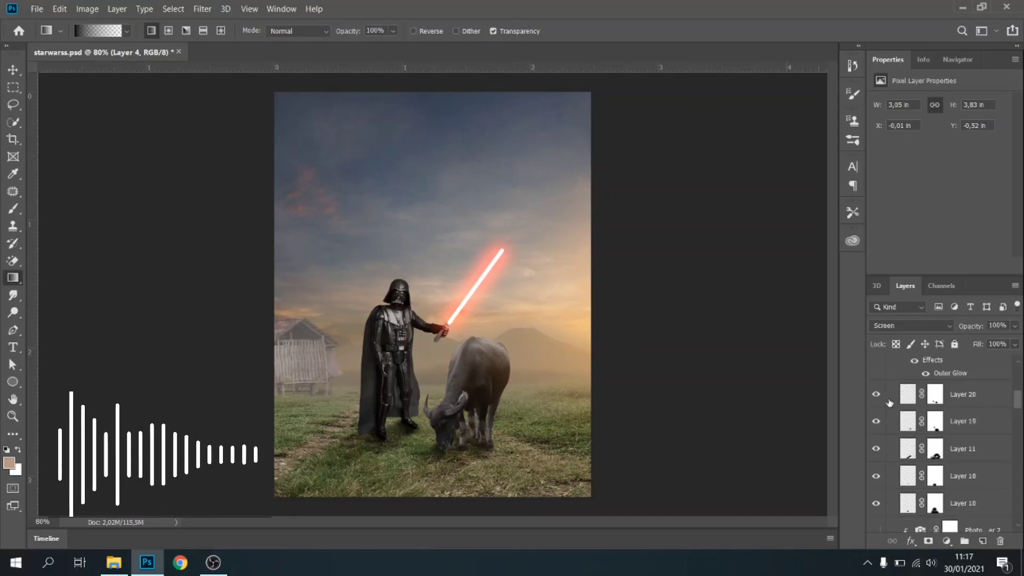
scroll(890, 403, up, 4)
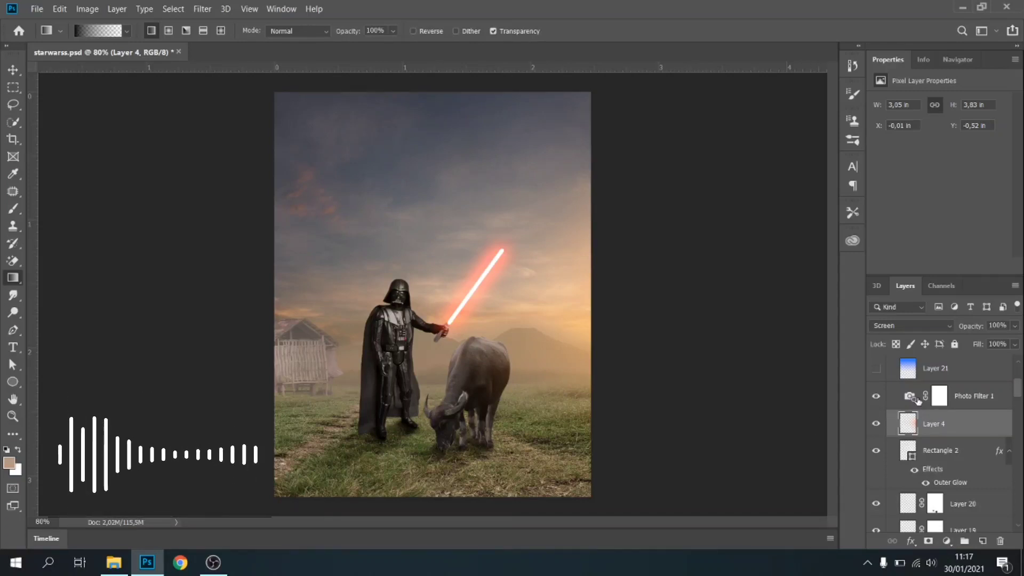
Step: Turn on and select the masked Hue/Saturation 8 copy layer above Curves 1 in Darth Vader's clipped adjustments
scroll(917, 399, down, 7)
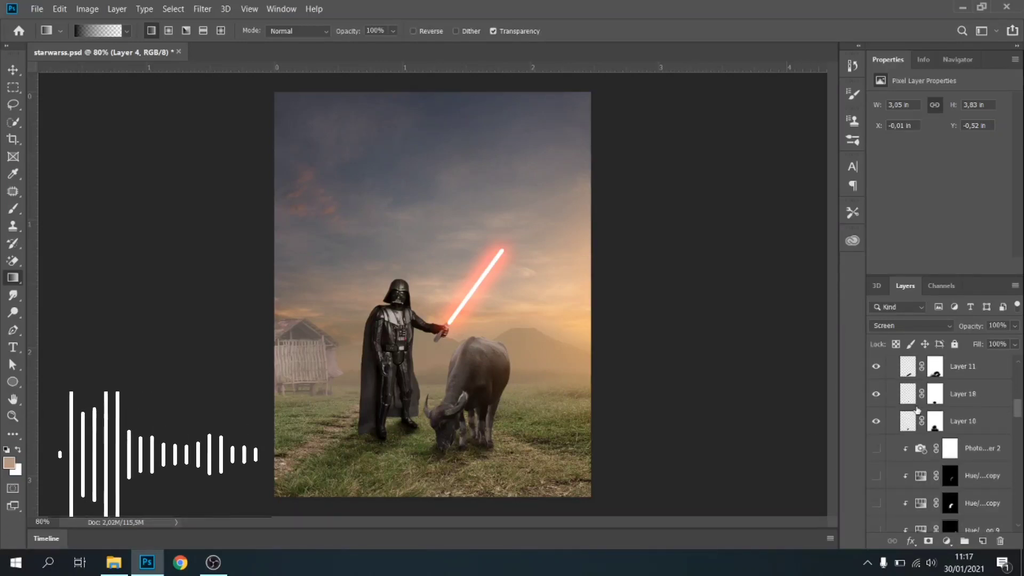
scroll(909, 432, down, 2)
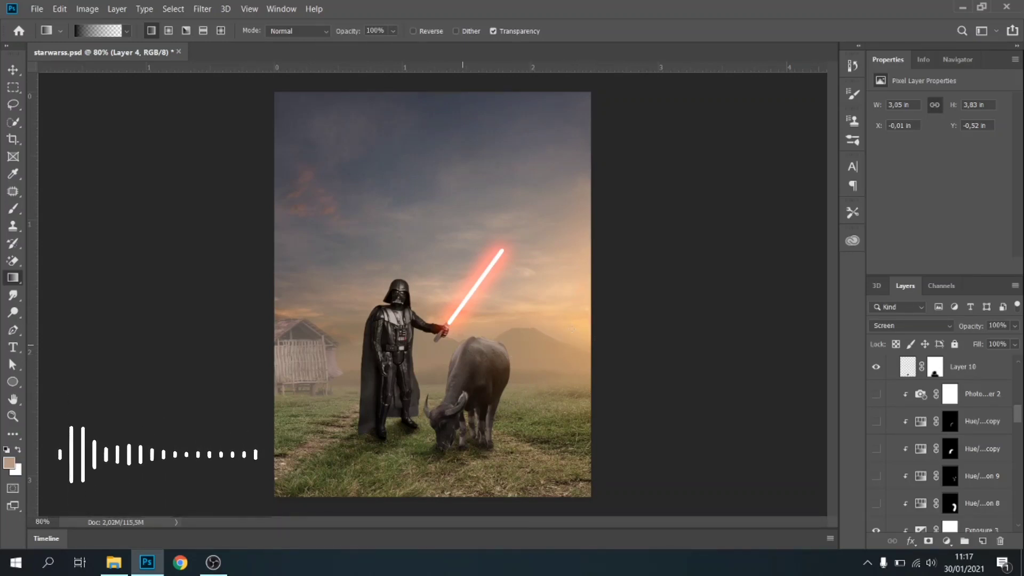
scroll(905, 465, down, 1)
scroll(905, 465, down, 7)
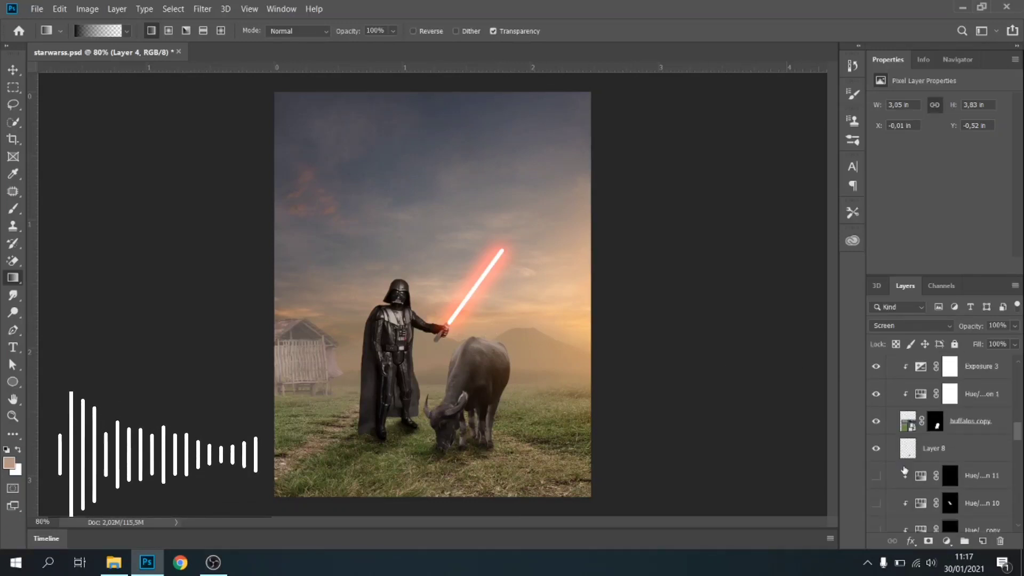
scroll(878, 495, down, 3)
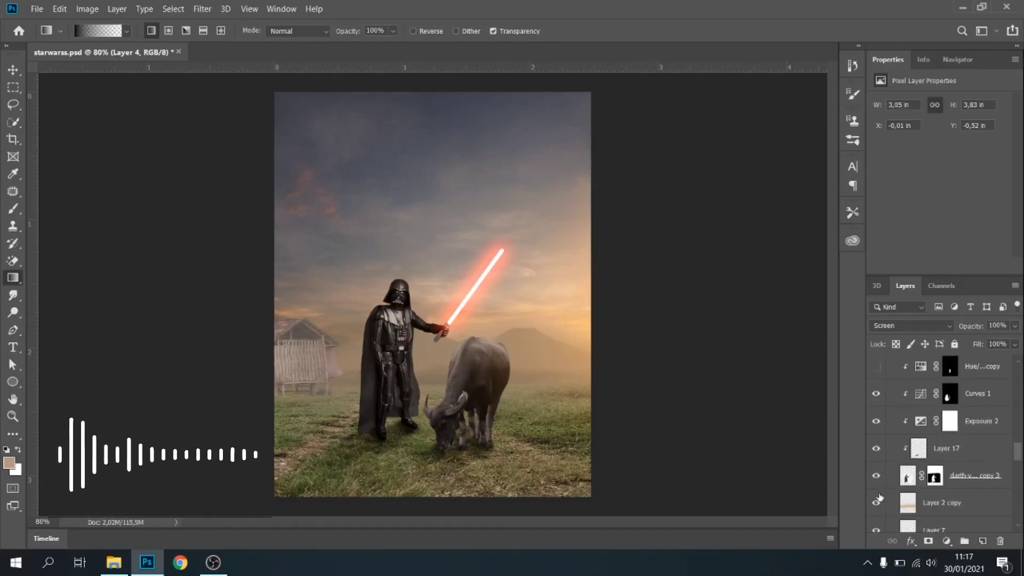
scroll(885, 475, up, 2)
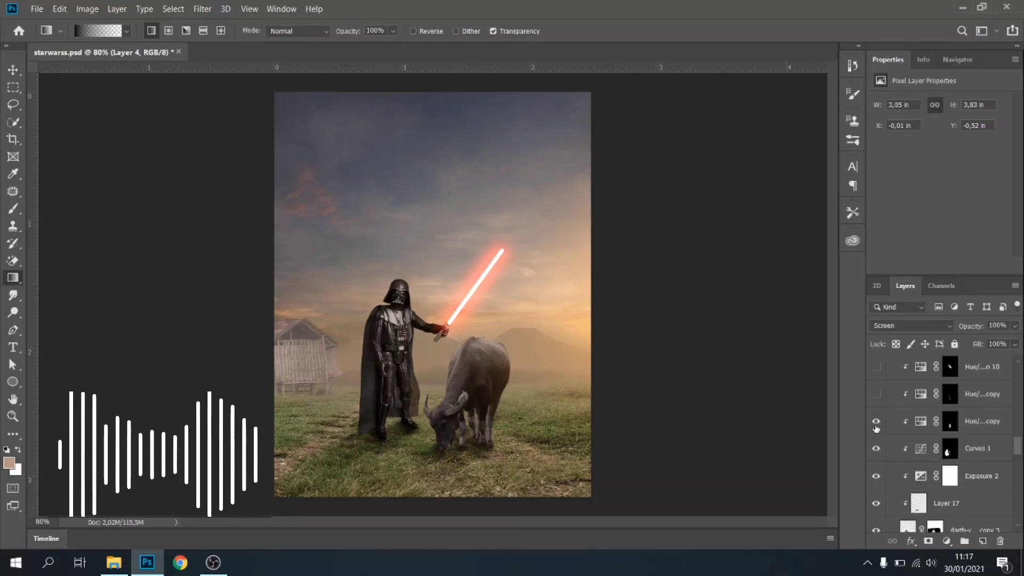
click(925, 424)
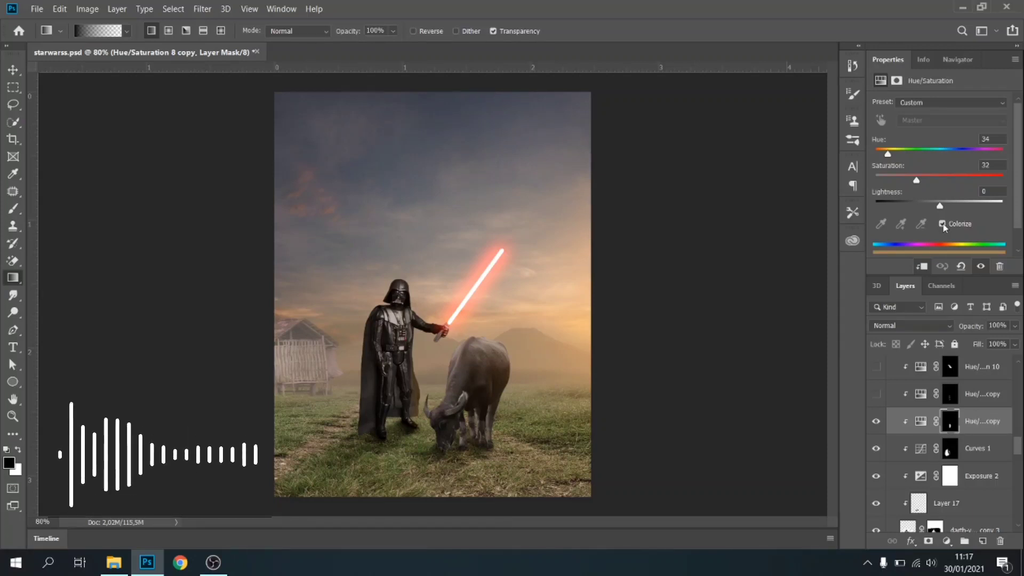
Step: Turn on Hue/Saturation 9 copy above Hue/Saturation 8 copy and compare Darth Vader with and without it
click(877, 395)
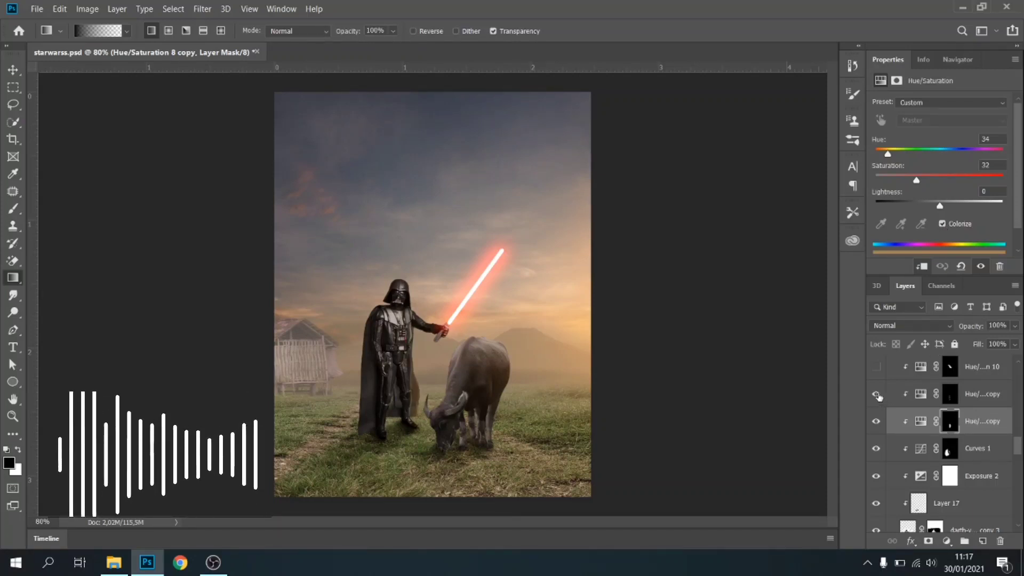
click(877, 396)
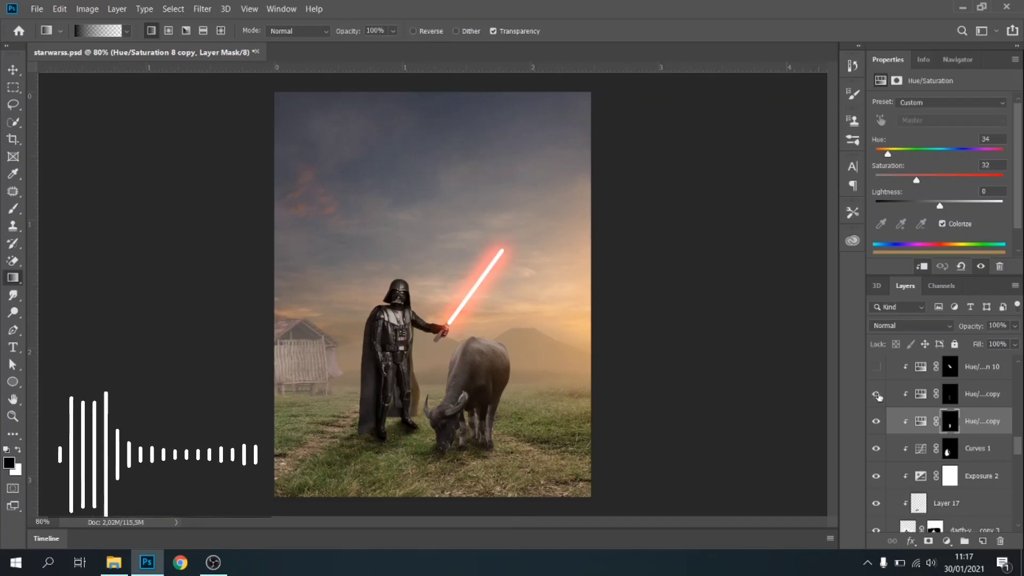
click(877, 395)
click(876, 395)
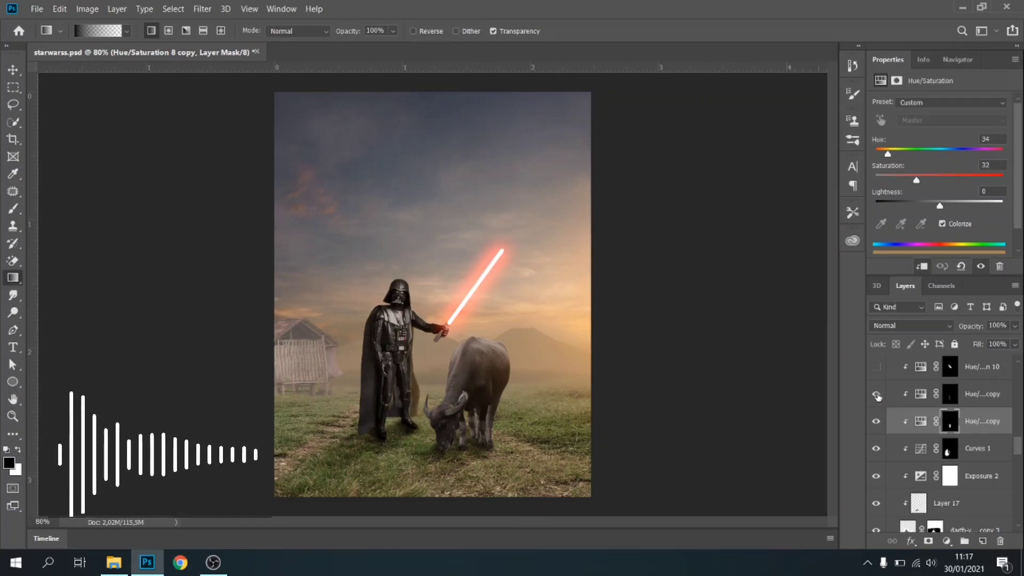
click(876, 395)
click(877, 395)
Step: Select Hue/Saturation 9 copy, try a saturation of 79, and undo that change
click(918, 397)
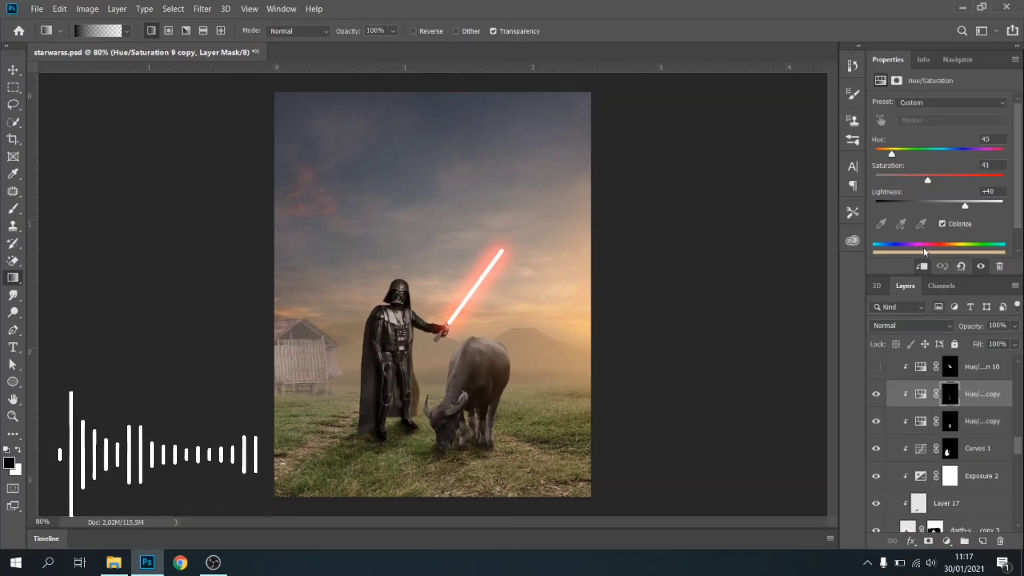
click(971, 180)
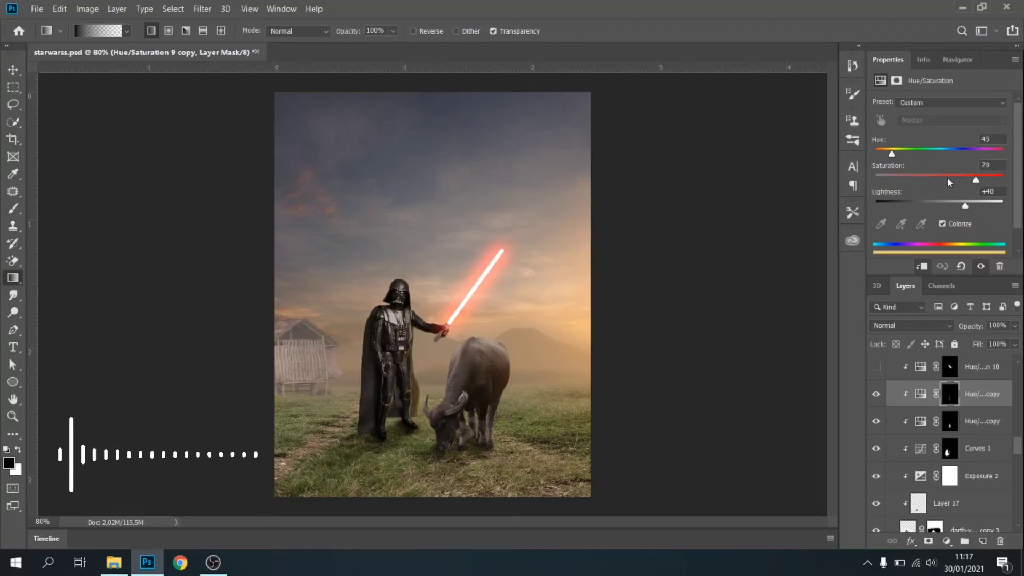
key(ctrl+z)
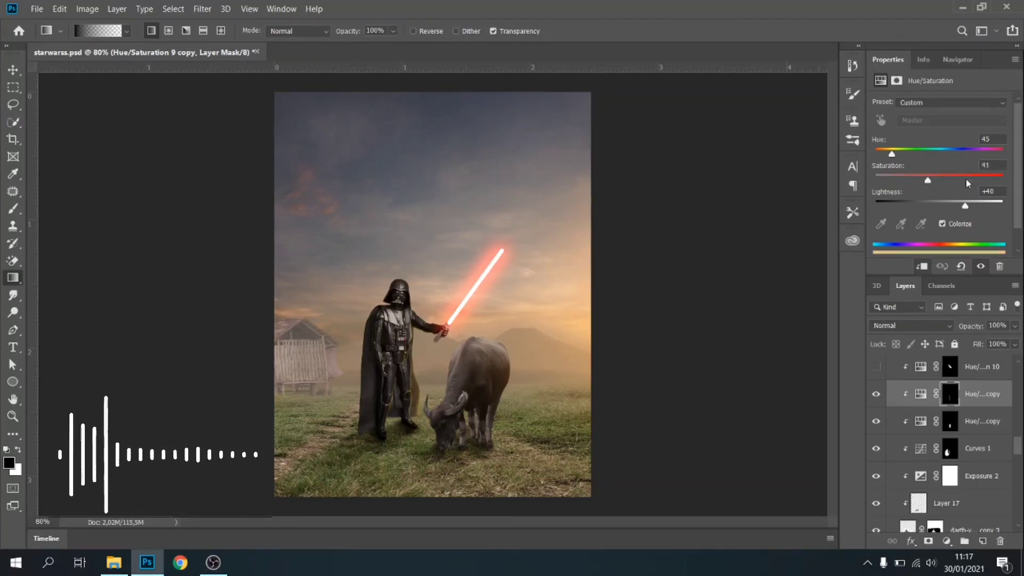
Step: Turn on Hue/Saturation 10 and Hue/Saturation 11 for Darth Vader, and set the saturation of Hue/Saturation 10 to 53
click(876, 371)
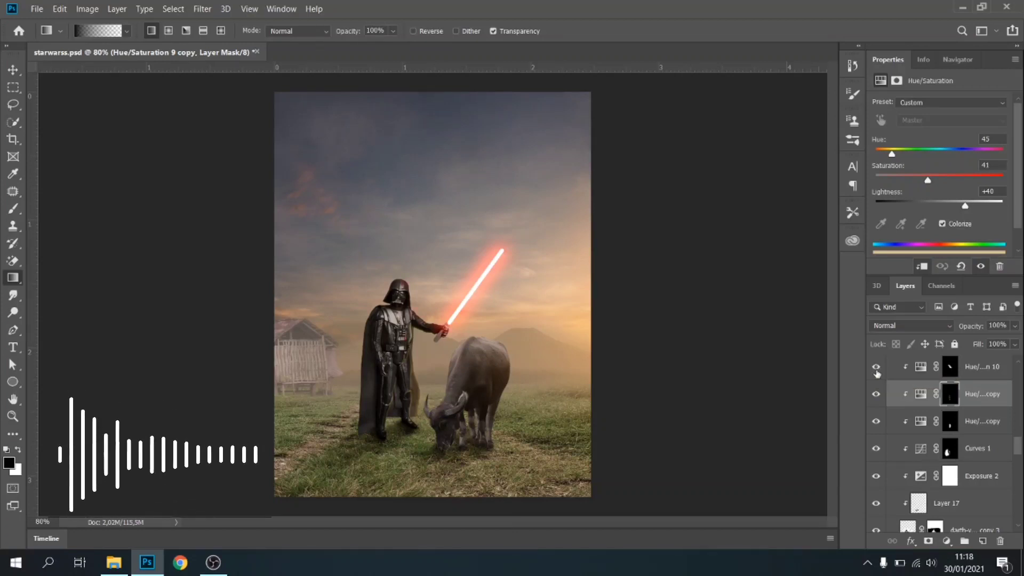
scroll(923, 415, up, 1)
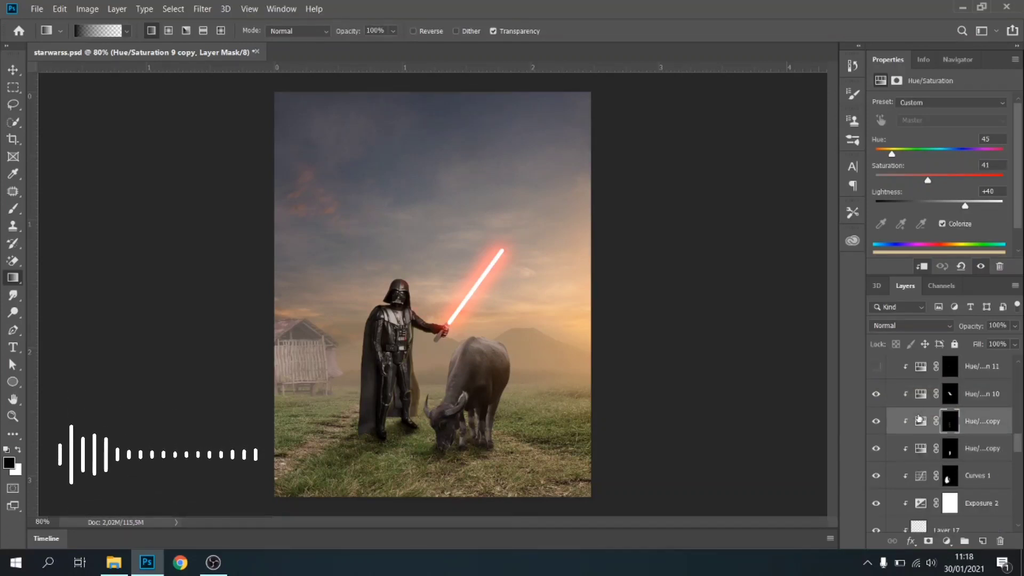
click(923, 389)
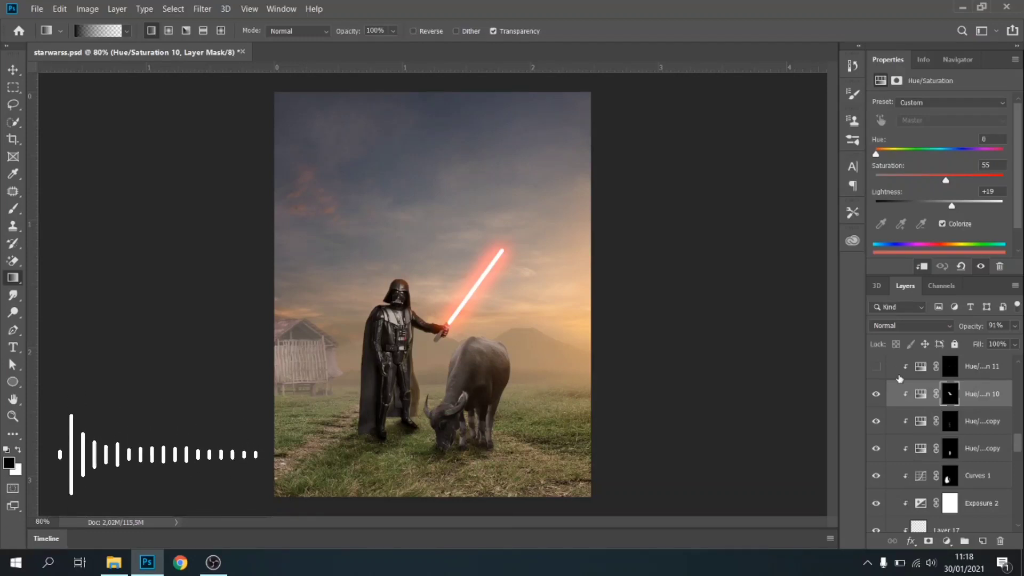
scroll(900, 378, up, 2)
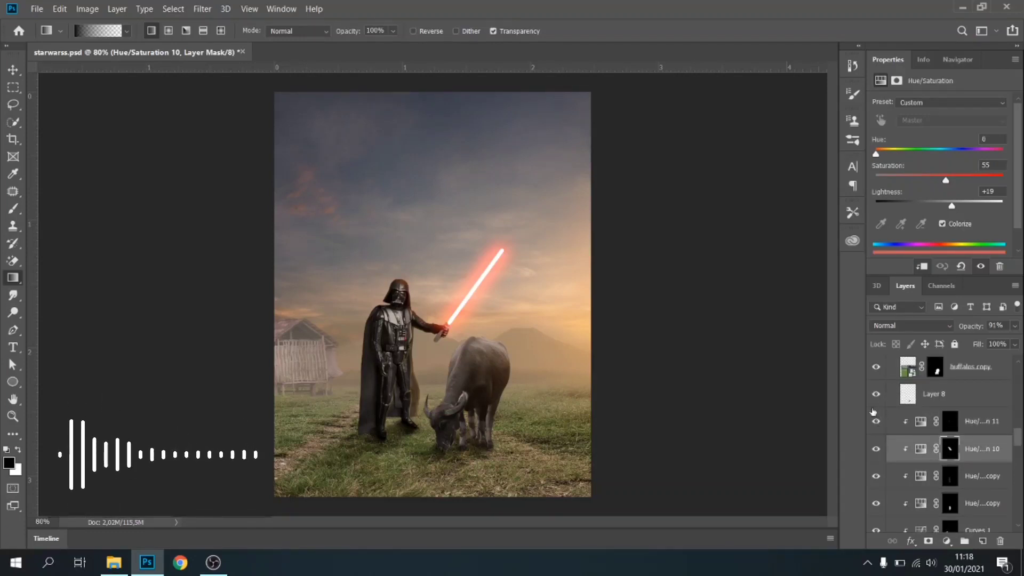
drag(946, 178, 965, 189)
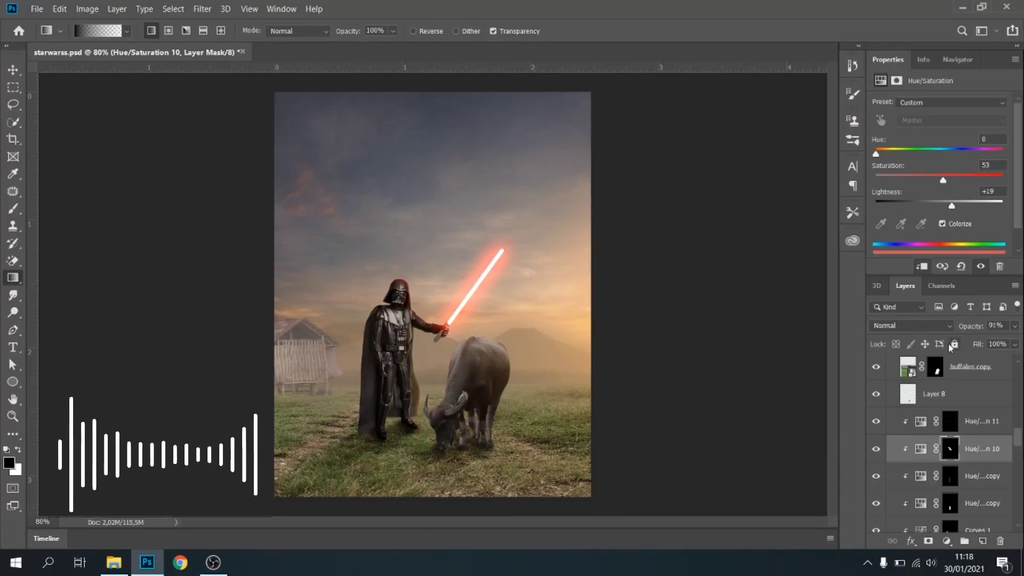
Step: Select Layer 4 copy 2, the Screen-mode light layer clipped above the house copy
scroll(977, 439, down, 8)
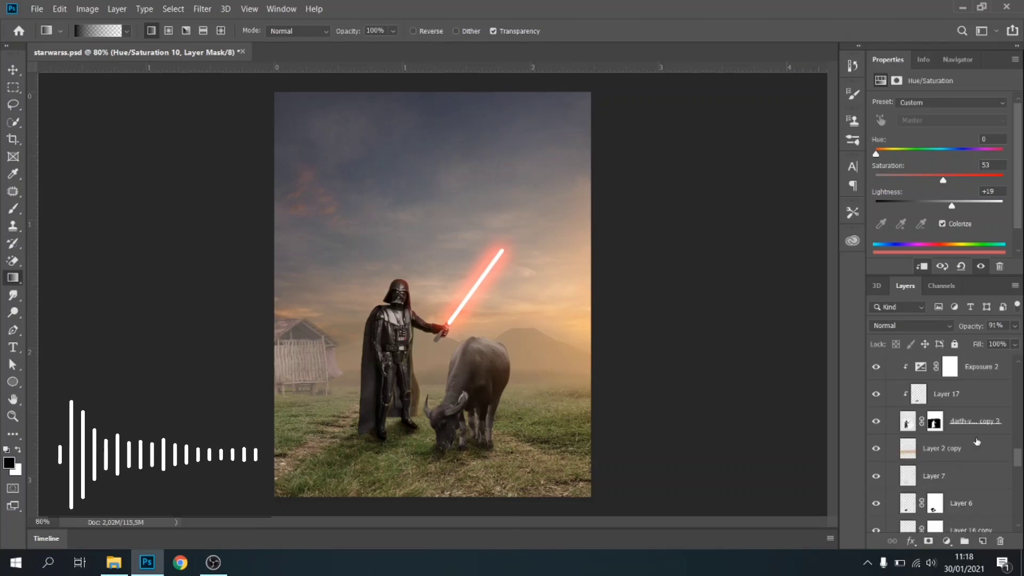
scroll(968, 452, up, 3)
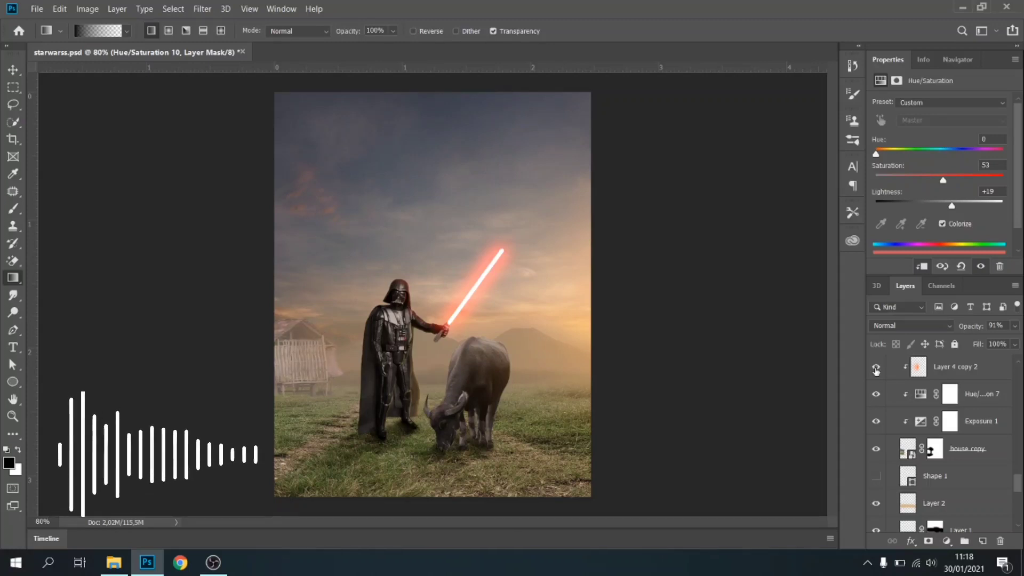
click(952, 368)
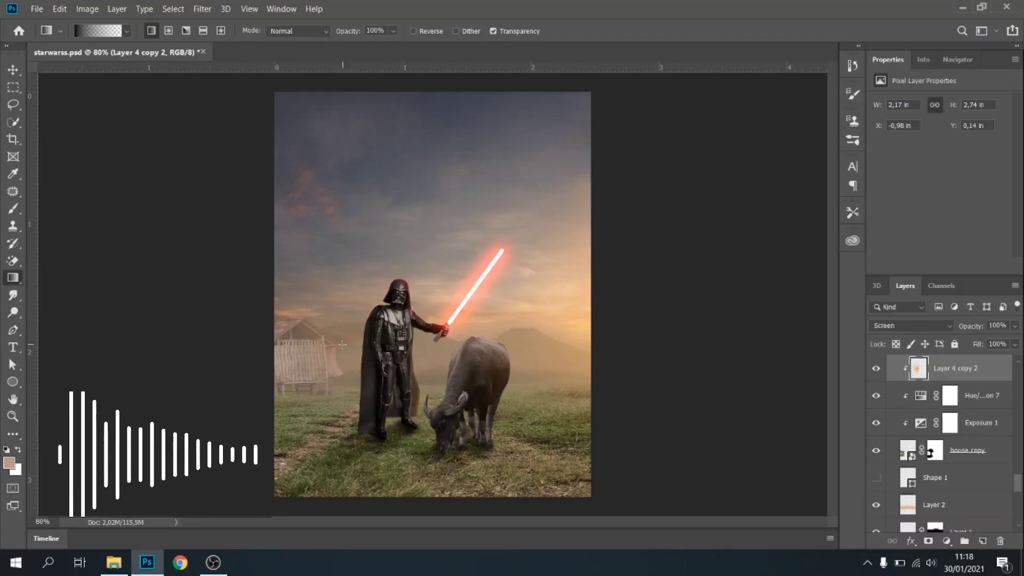
Step: Turn on the four masked Hue/Saturation layers clipped to the buffalo, from Hue/Saturation 8 up through the two copies
scroll(917, 483, down, 5)
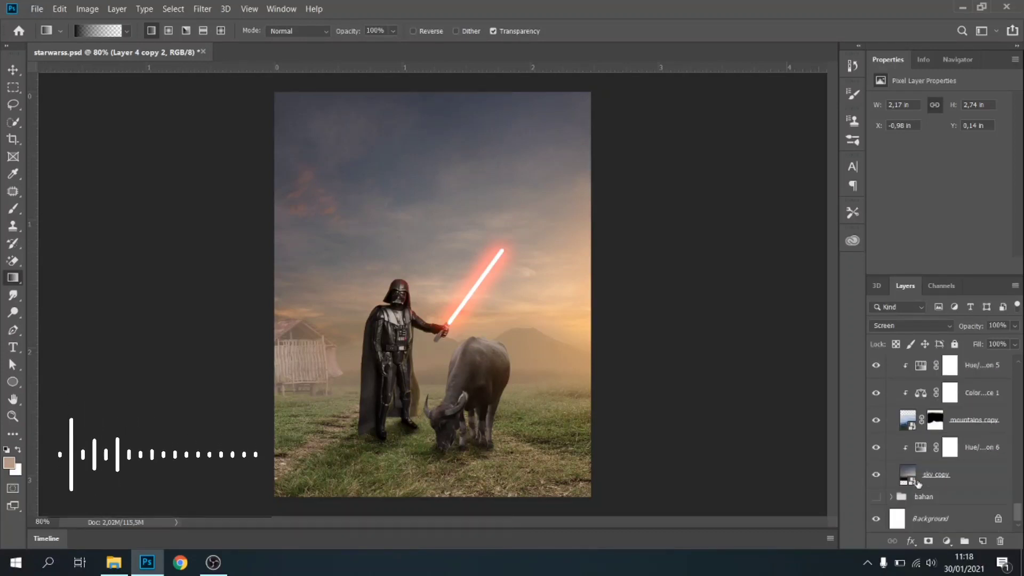
scroll(917, 484, up, 5)
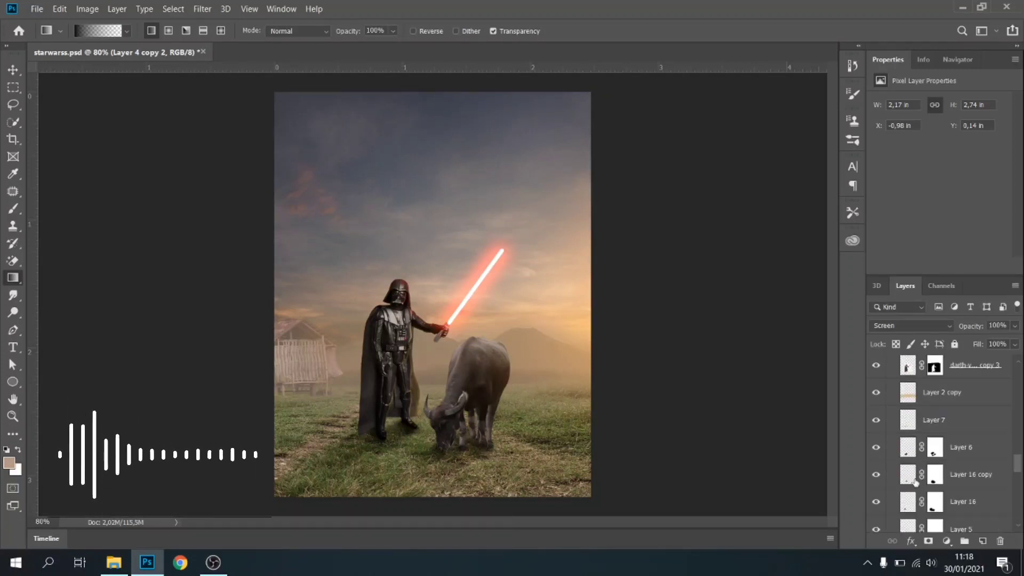
scroll(914, 482, up, 5)
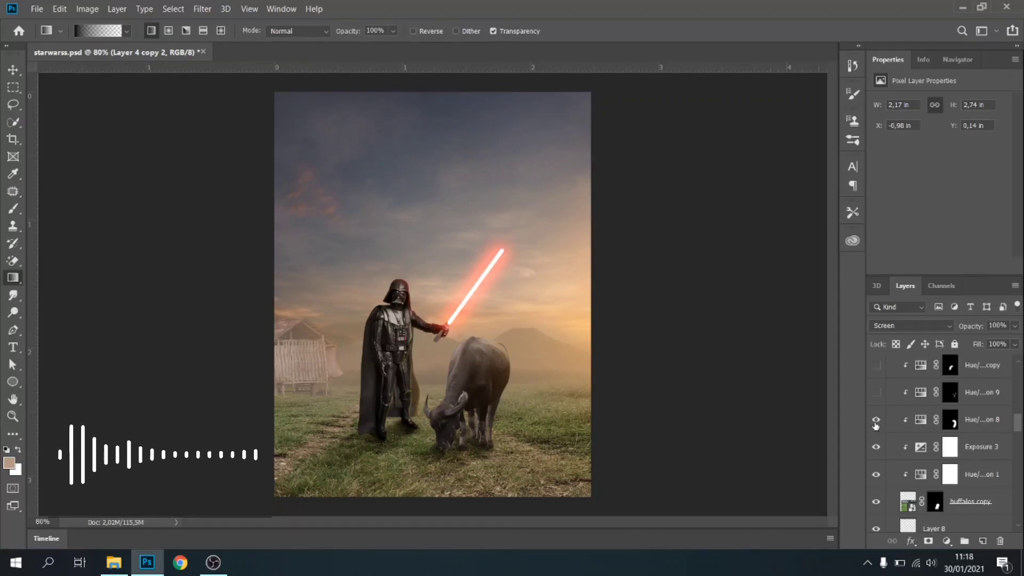
click(875, 392)
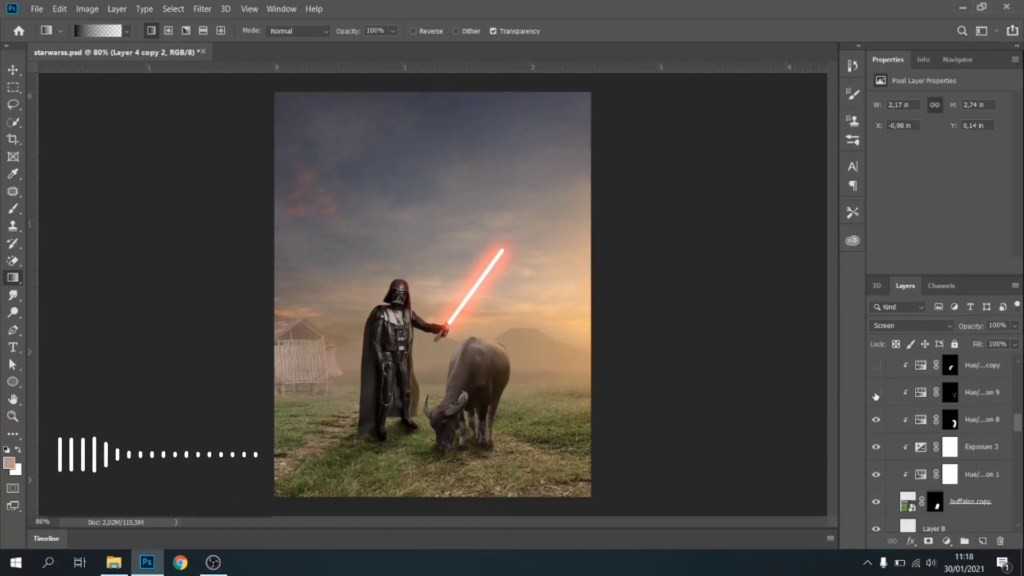
scroll(878, 390, up, 1)
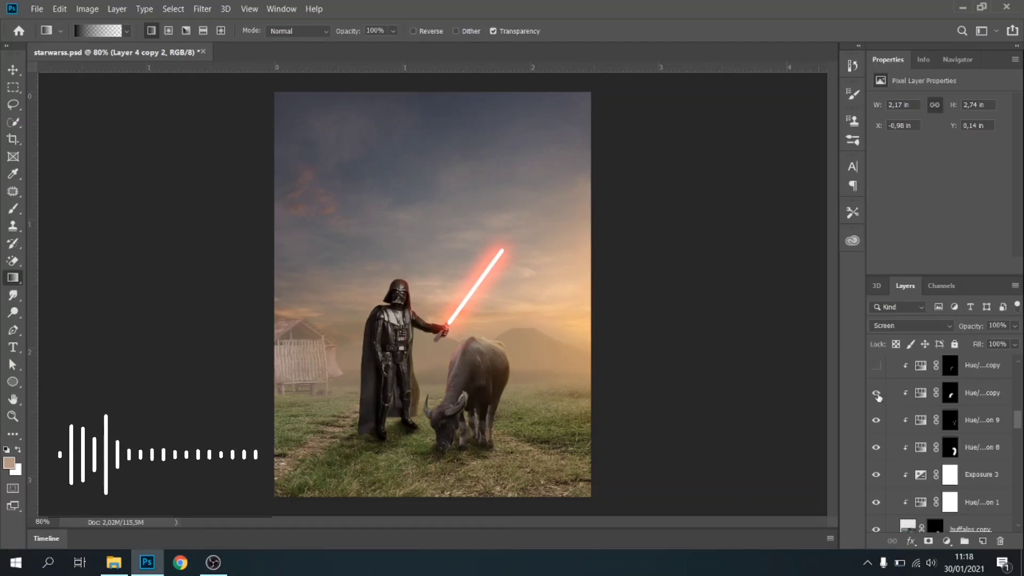
click(876, 365)
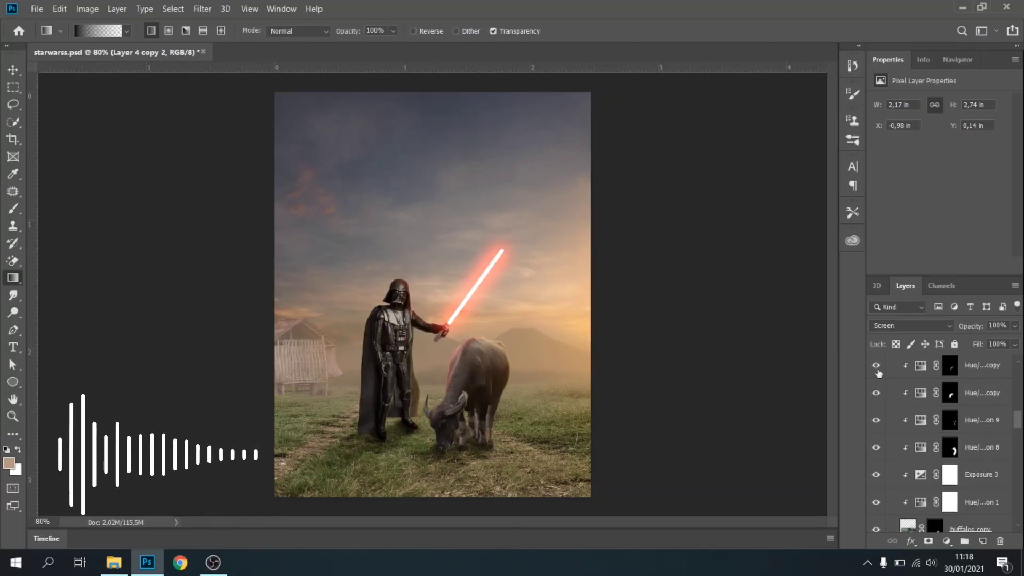
Step: Turn on Photo Filter 2 above the buffalo's Hue/Saturation layers and select it to show its filter settings
scroll(878, 389, up, 1)
scroll(878, 395, up, 1)
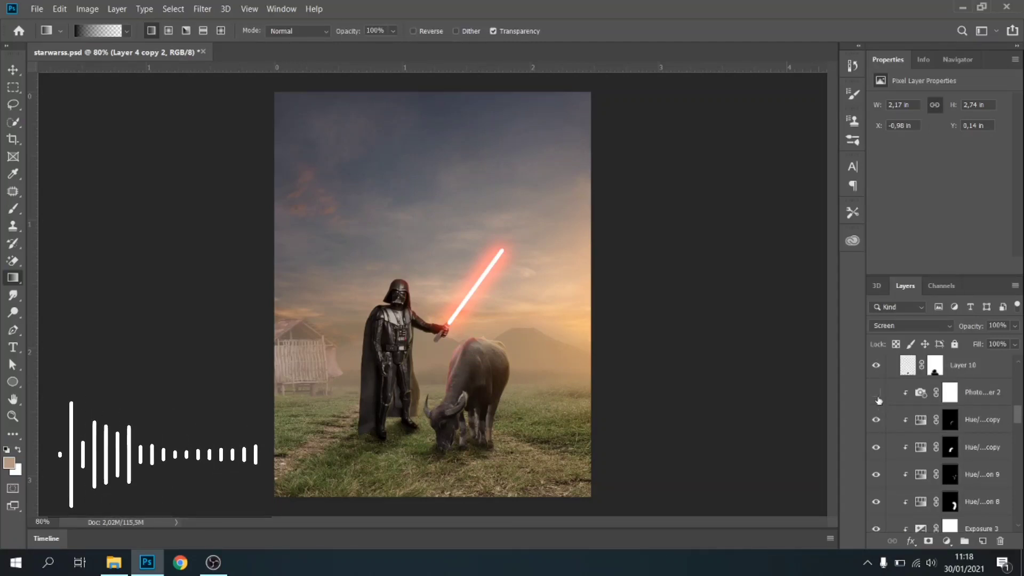
click(877, 393)
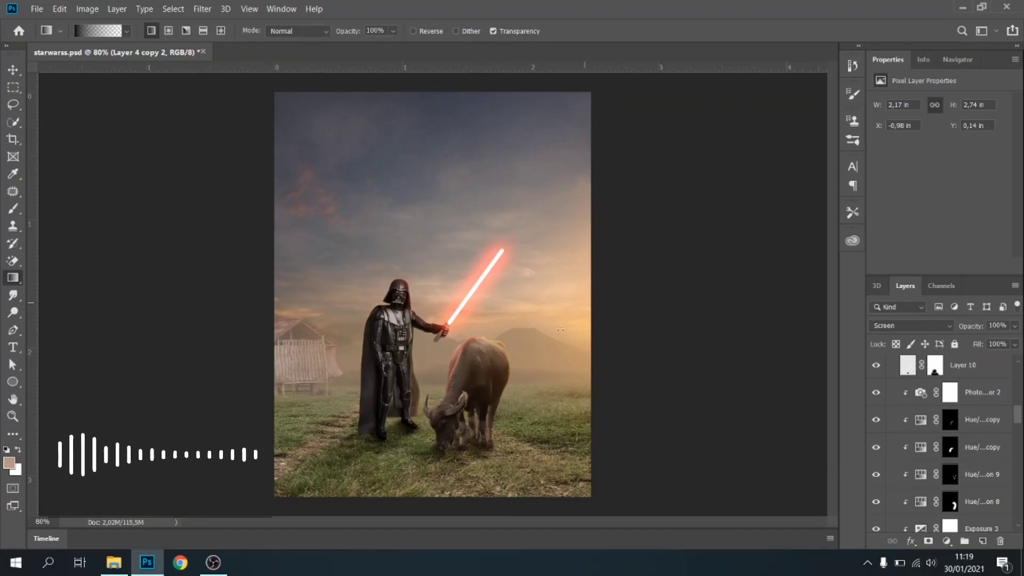
click(950, 392)
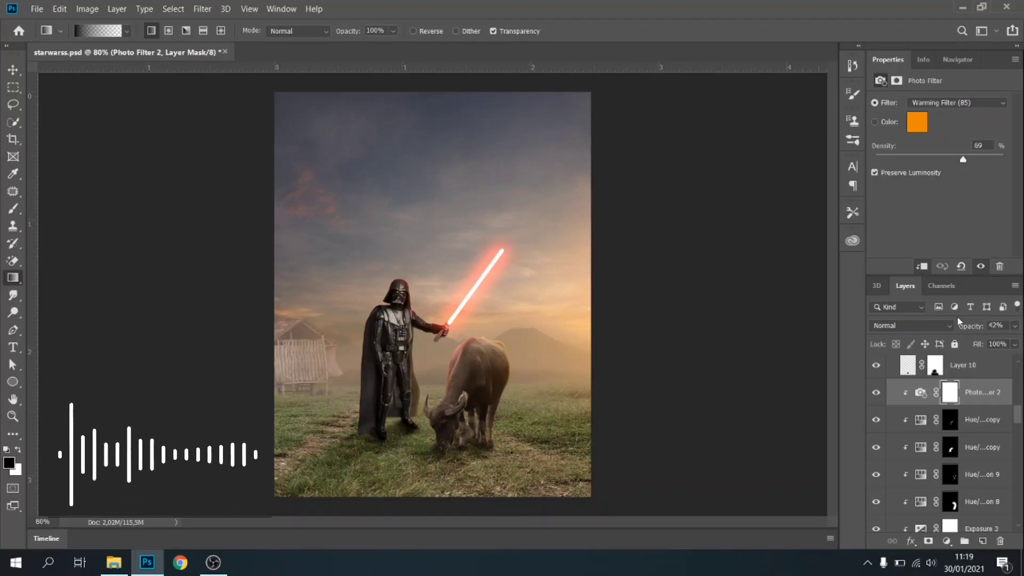
Step: Turn on and select the blue Soft Light layer Layer 21 in the proses group, and choose the Gradient Tool
scroll(923, 433, up, 1)
scroll(921, 434, up, 1)
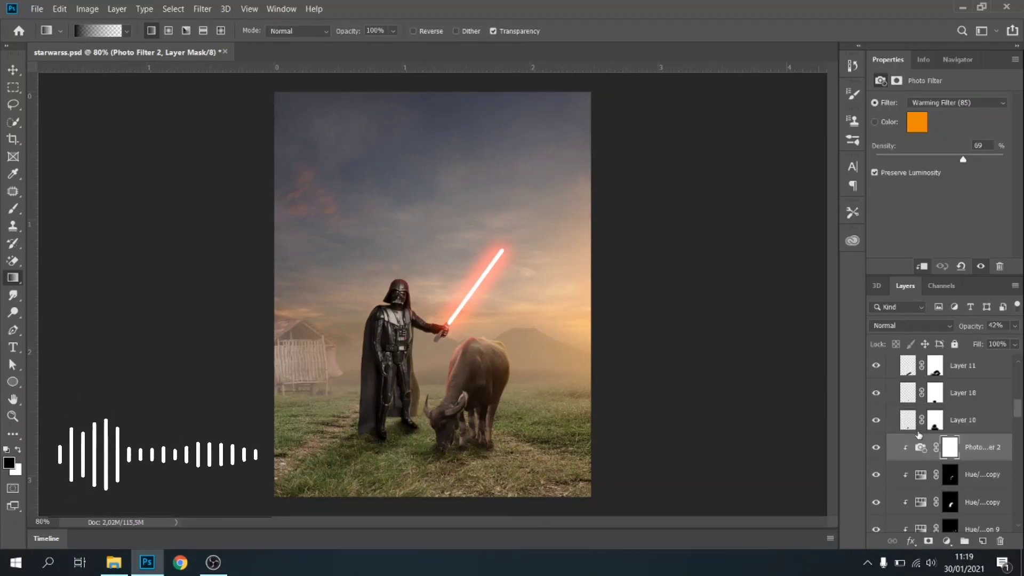
scroll(918, 435, up, 7)
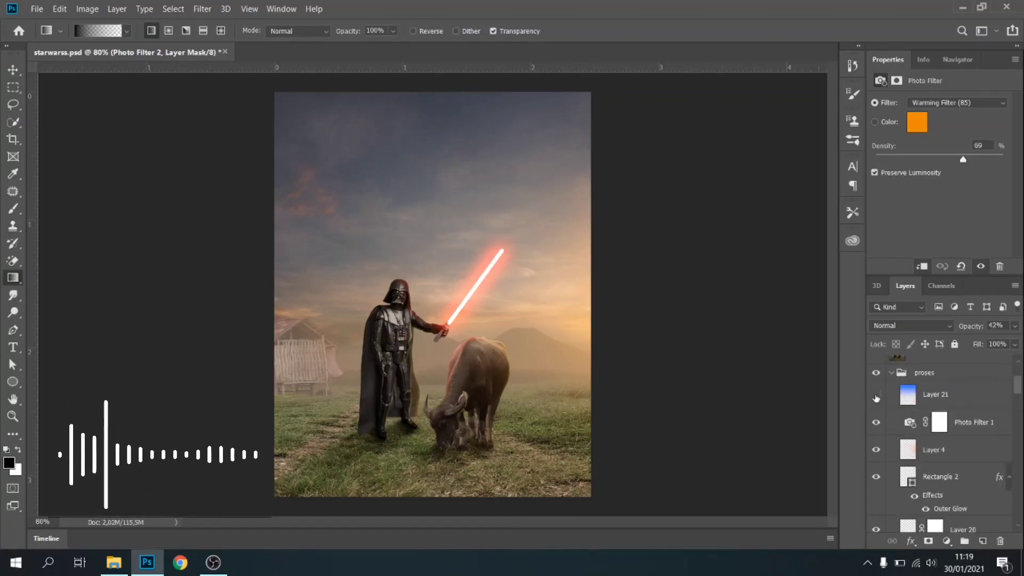
click(876, 398)
click(968, 401)
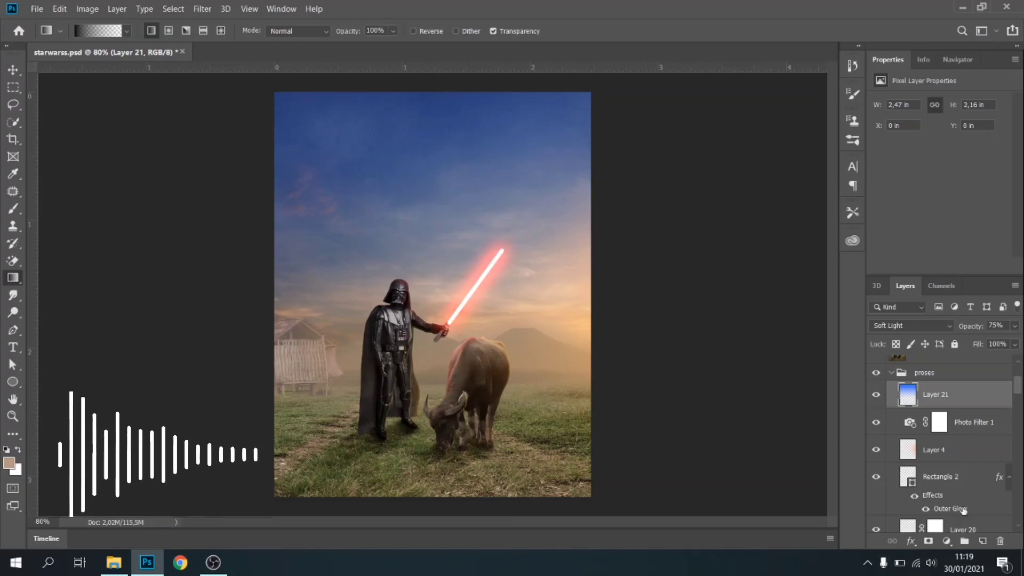
right_click(10, 278)
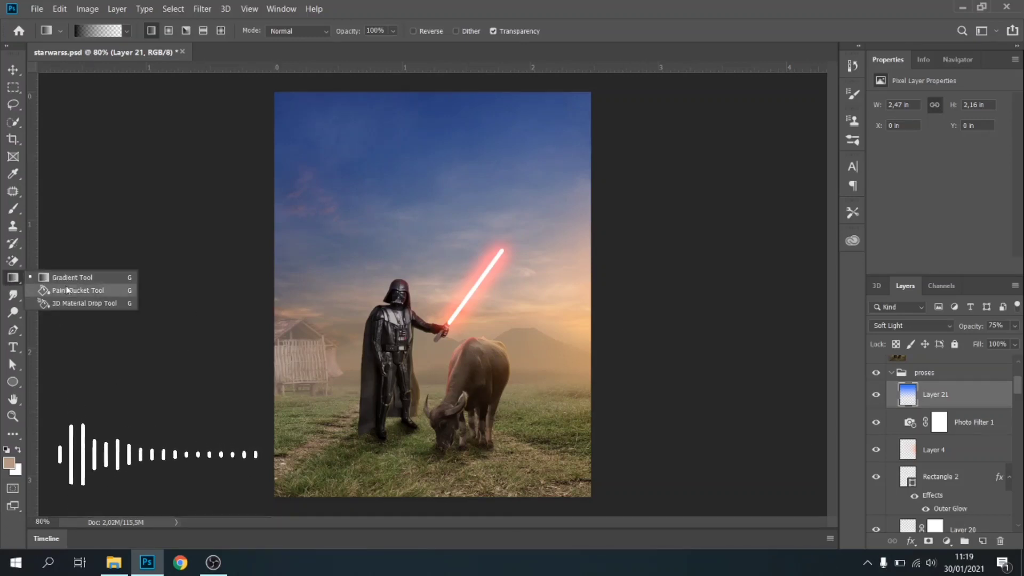
click(79, 283)
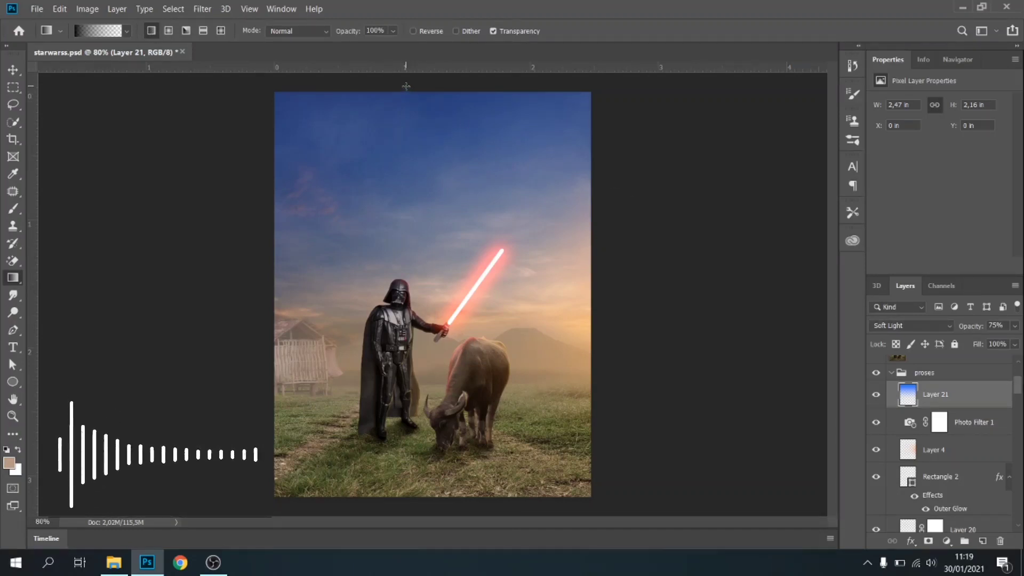
scroll(910, 404, up, 1)
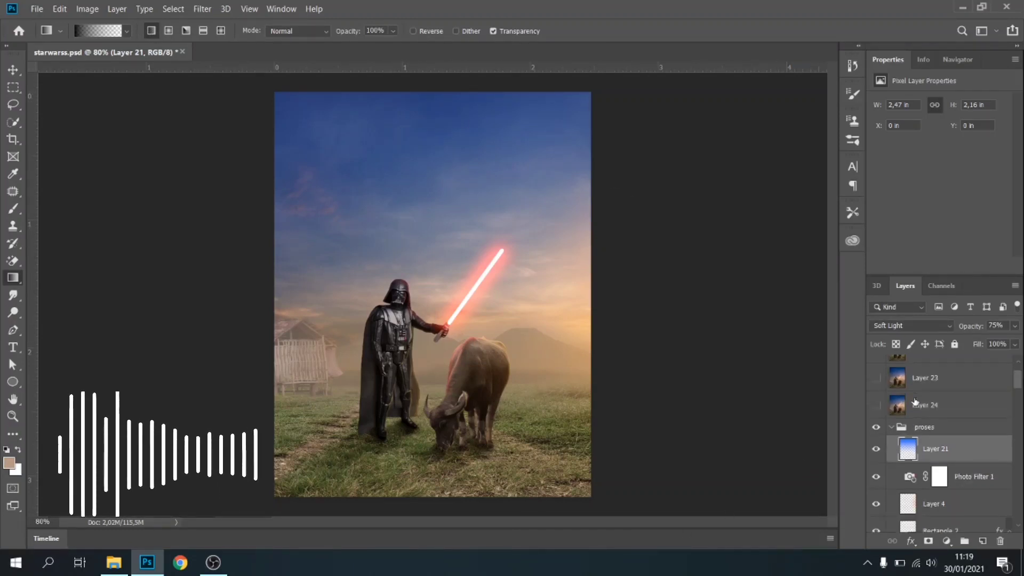
Step: Collapse the proses group and turn on Layer 24, the full-image layer directly above it
click(890, 430)
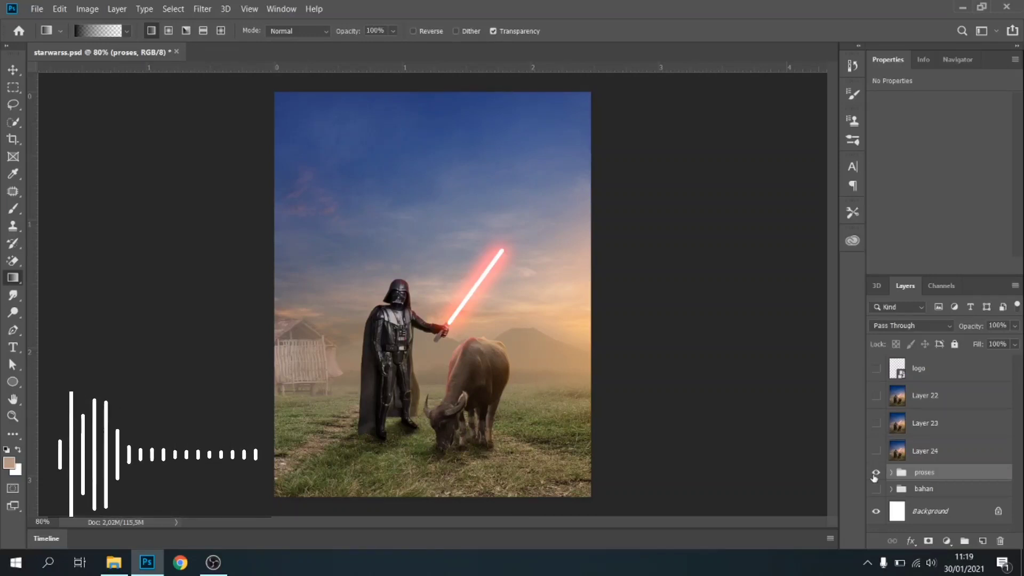
click(939, 451)
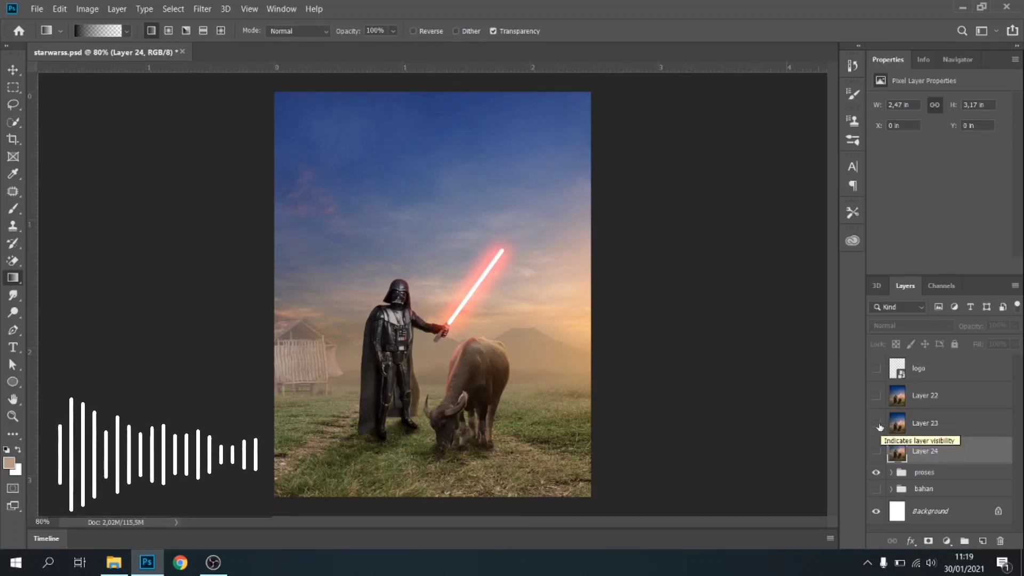
click(918, 471)
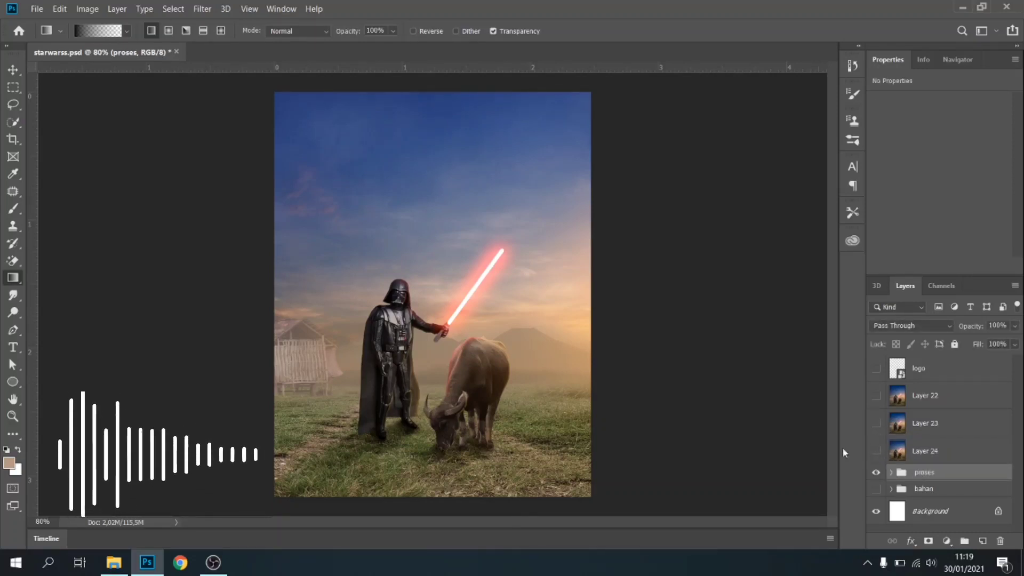
click(906, 455)
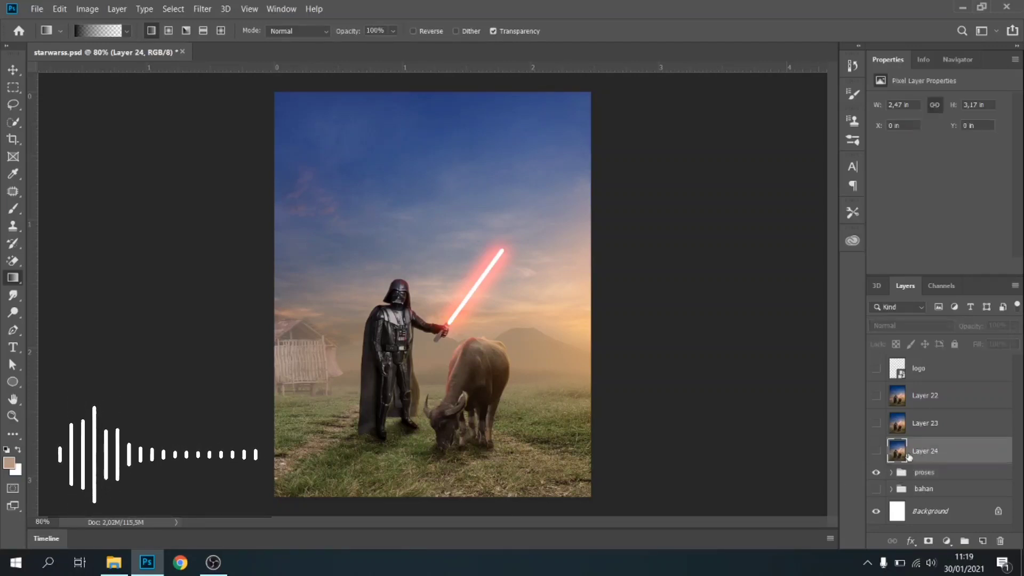
click(877, 451)
Step: Compare the composite with and without Layer 24 by switching its visibility off and on, with the proses group selected
click(932, 472)
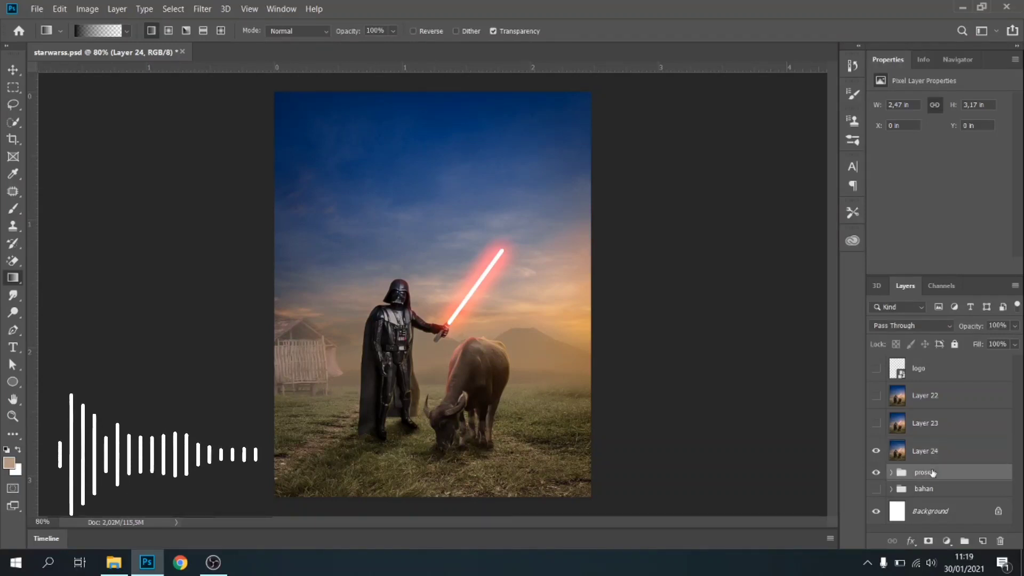
click(875, 453)
click(874, 453)
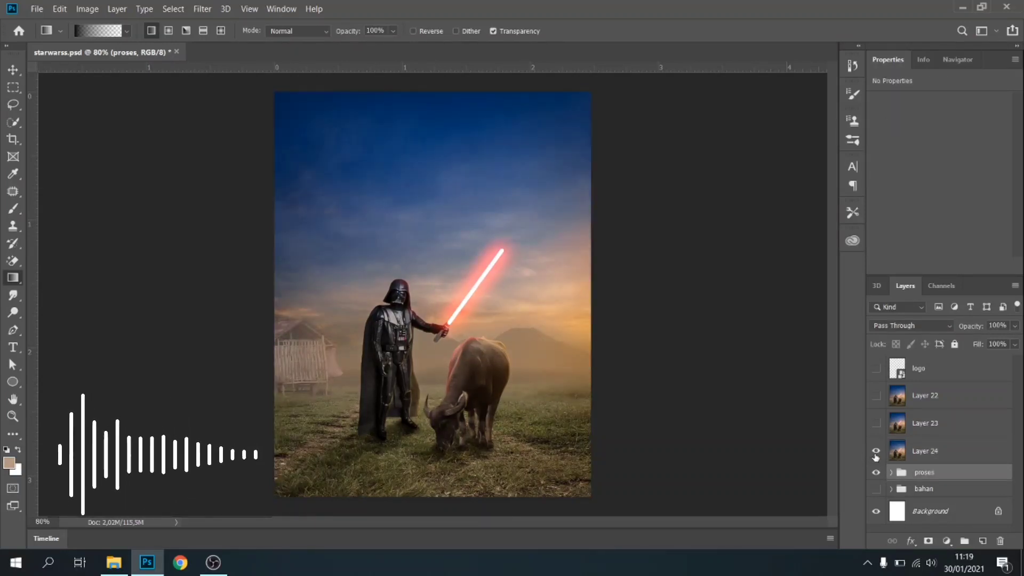
click(875, 452)
click(876, 453)
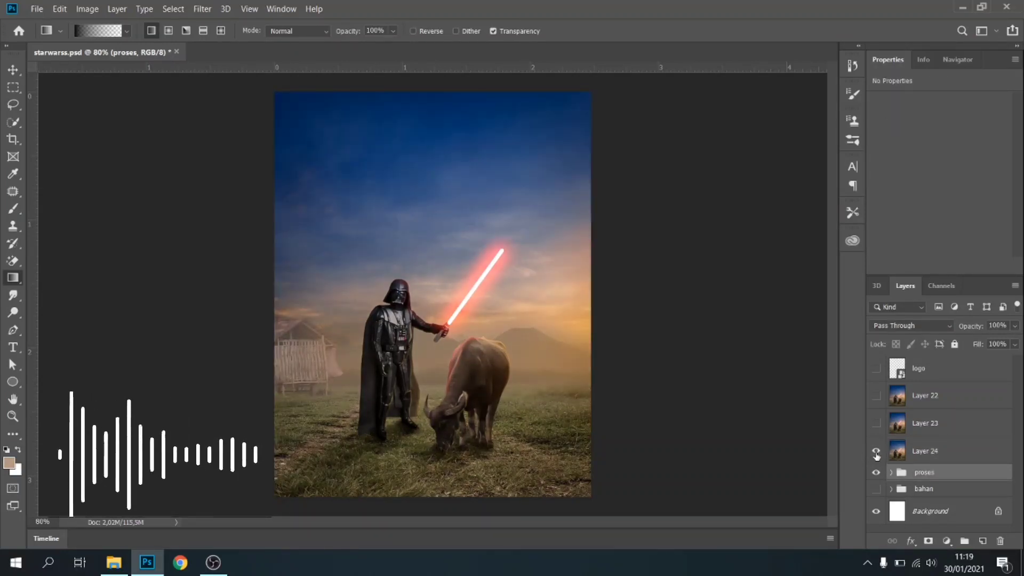
Step: Select Layer 24 and point out the Camera Raw Filter command without applying it
click(942, 449)
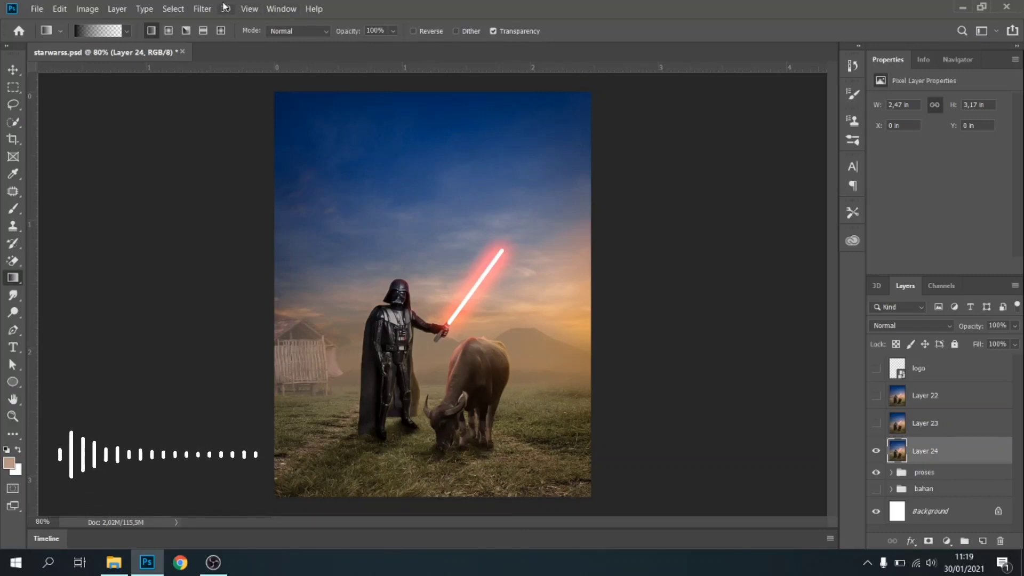
click(202, 8)
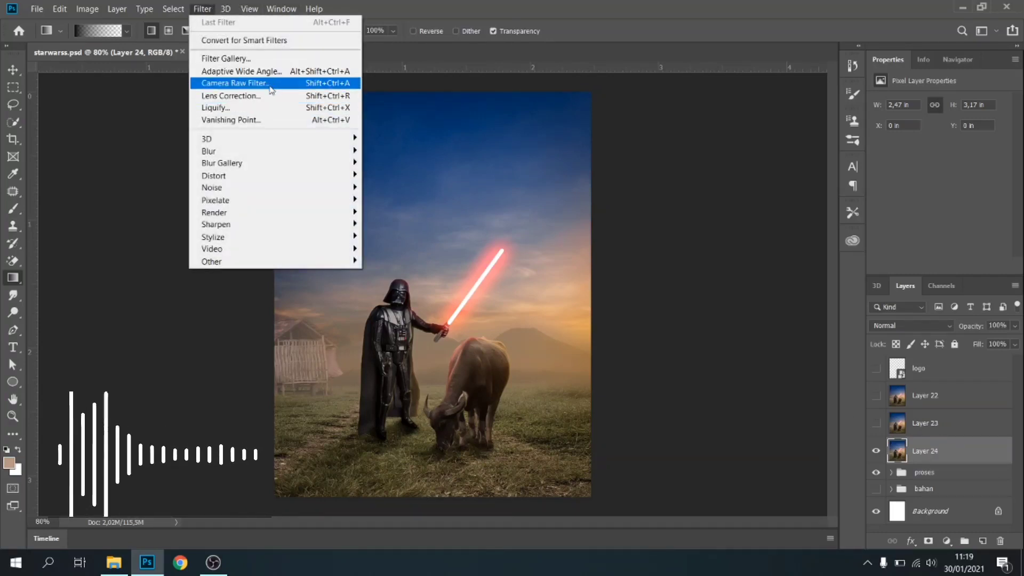
click(965, 456)
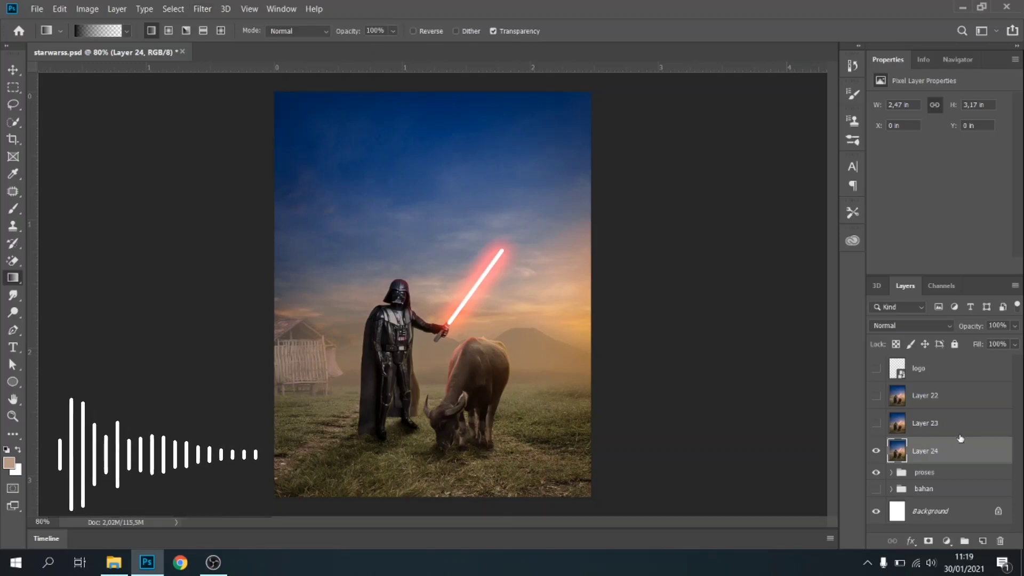
Step: Hide Layer 24 and briefly preview the alternative full-image versions Layer 23 and Layer 22 one at a time
click(876, 451)
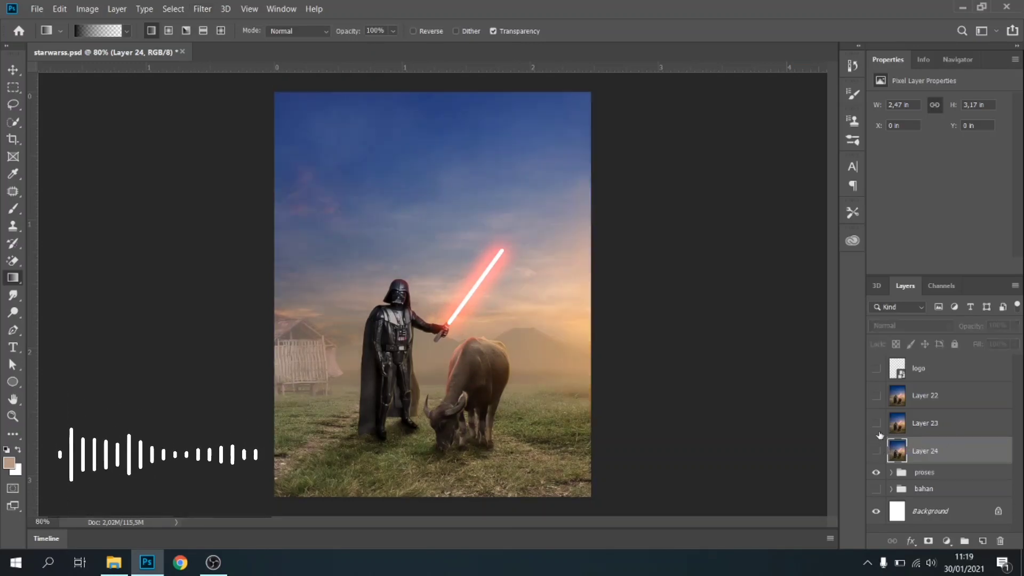
click(876, 423)
click(876, 423)
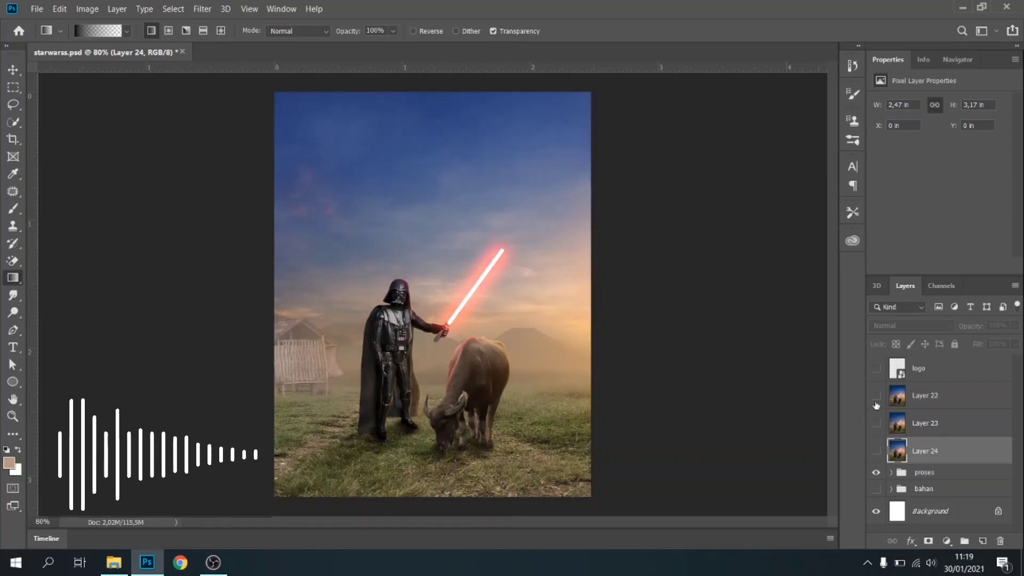
click(876, 395)
click(876, 395)
click(876, 423)
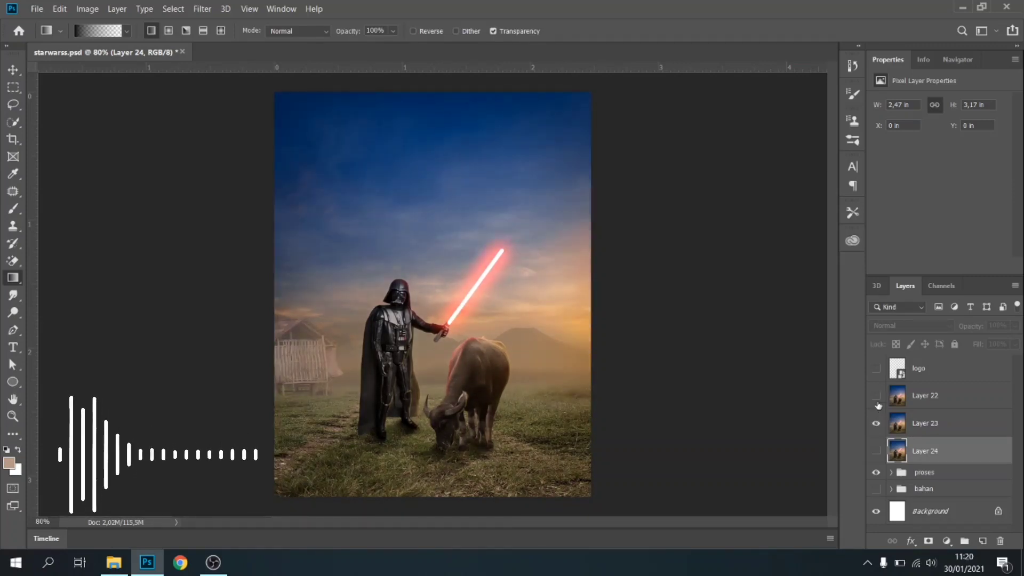
click(876, 422)
Step: Turn Layer 24 back on after a before-and-after comparison, and show the logo layer over the composite
click(875, 452)
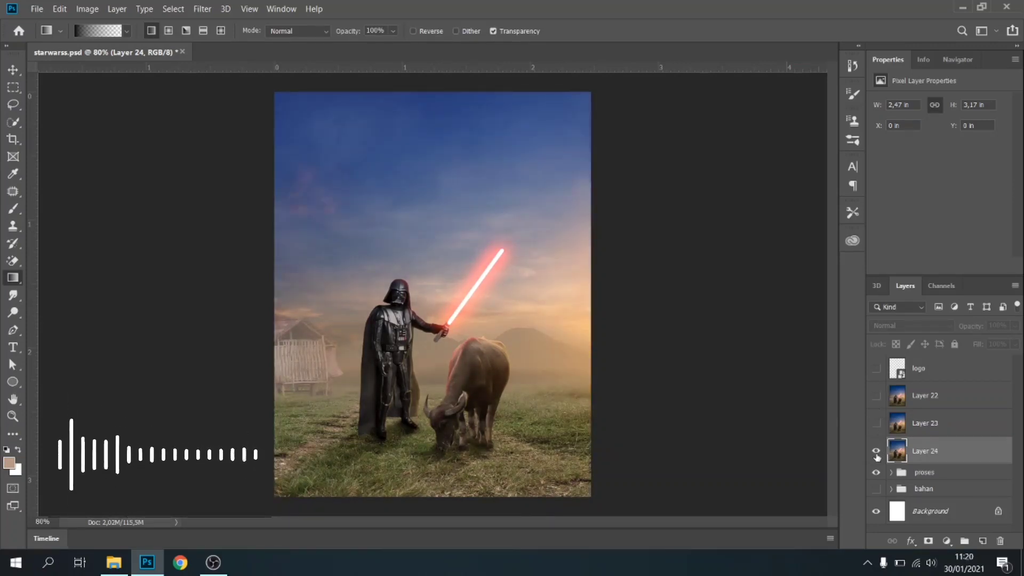
click(877, 453)
click(876, 452)
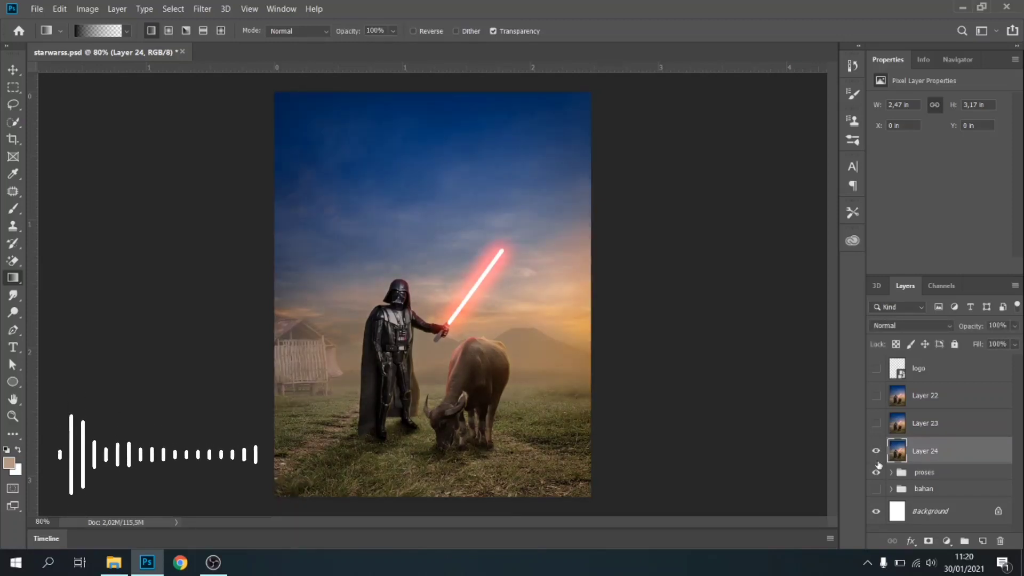
click(876, 369)
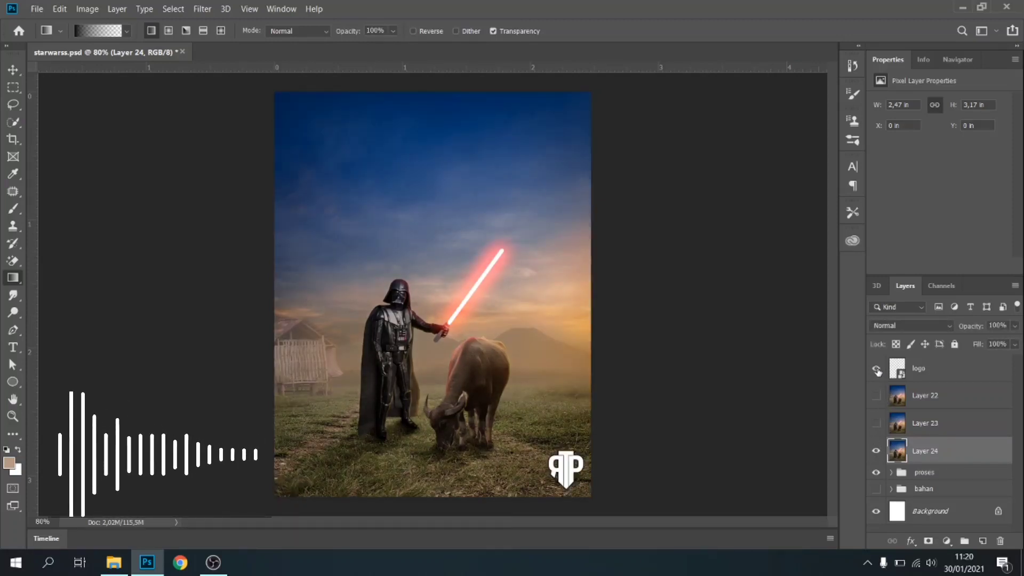